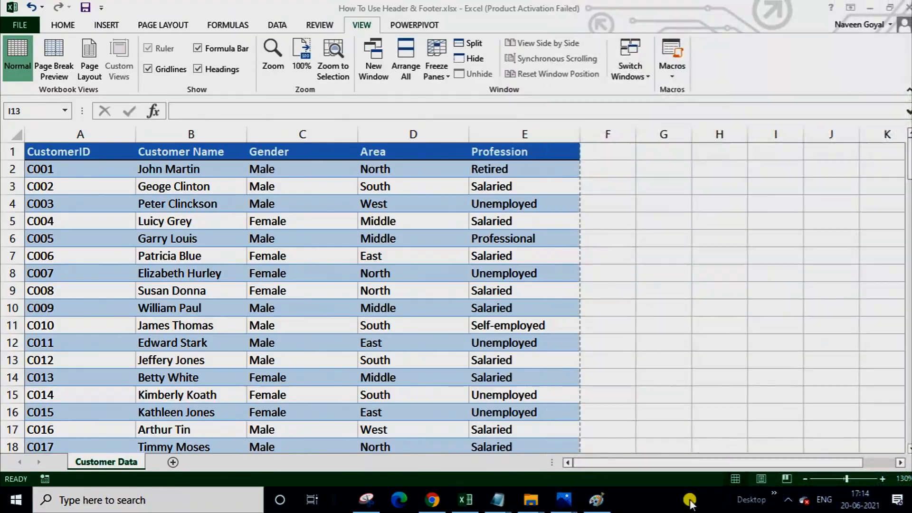
# Insert a header on the Customer Data sheet and go through its left, center and right header sections.
pyautogui.click(109, 27)
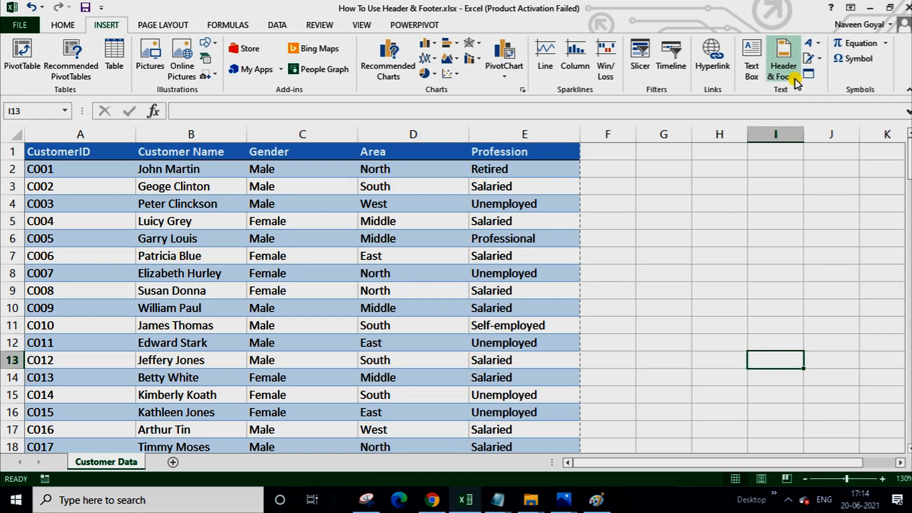
pyautogui.click(775, 63)
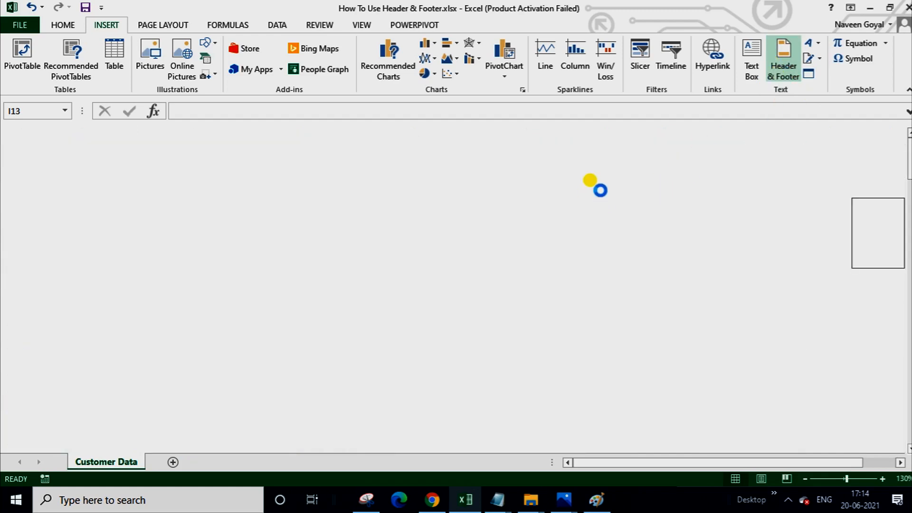
pyautogui.click(215, 245)
pyautogui.click(301, 241)
pyautogui.click(456, 245)
pyautogui.click(209, 242)
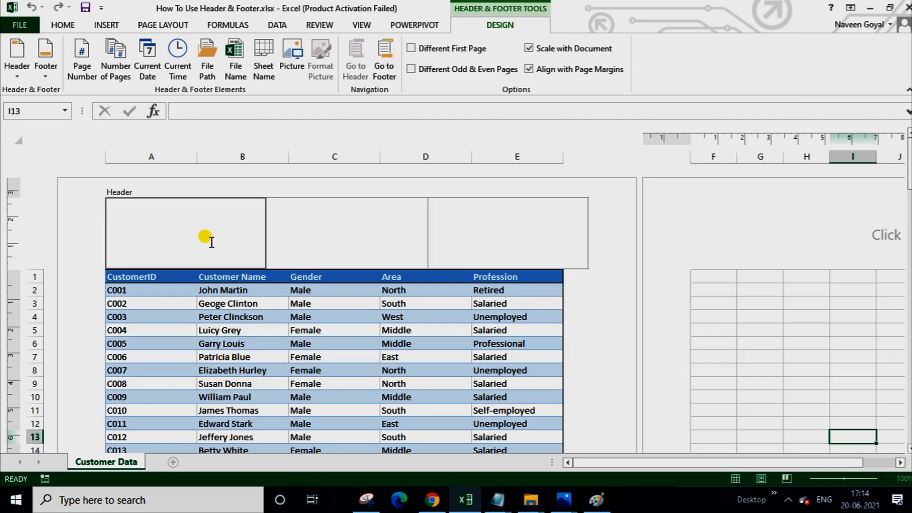
pyautogui.click(309, 240)
pyautogui.click(488, 234)
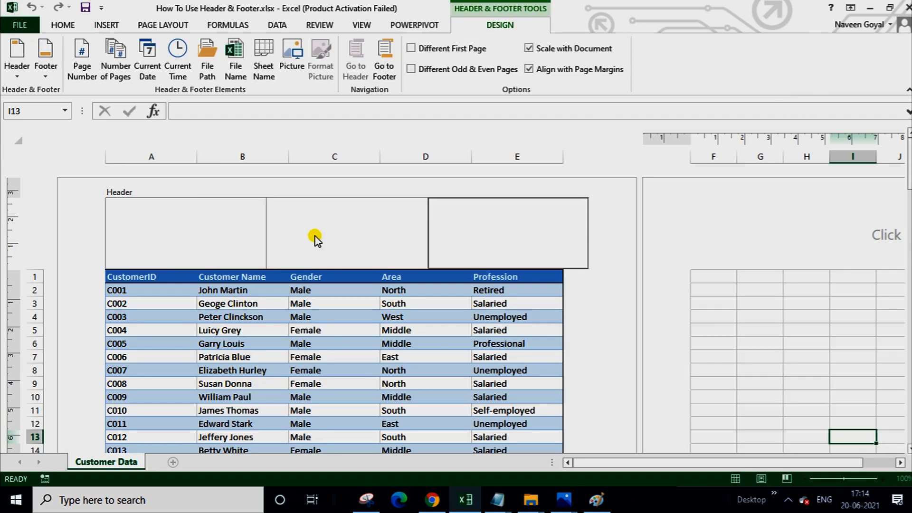
pyautogui.click(239, 234)
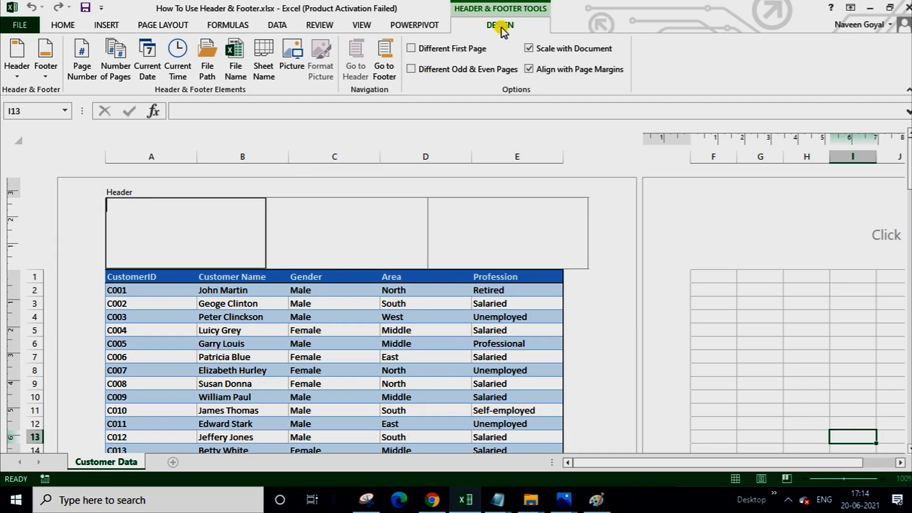
pyautogui.click(606, 319)
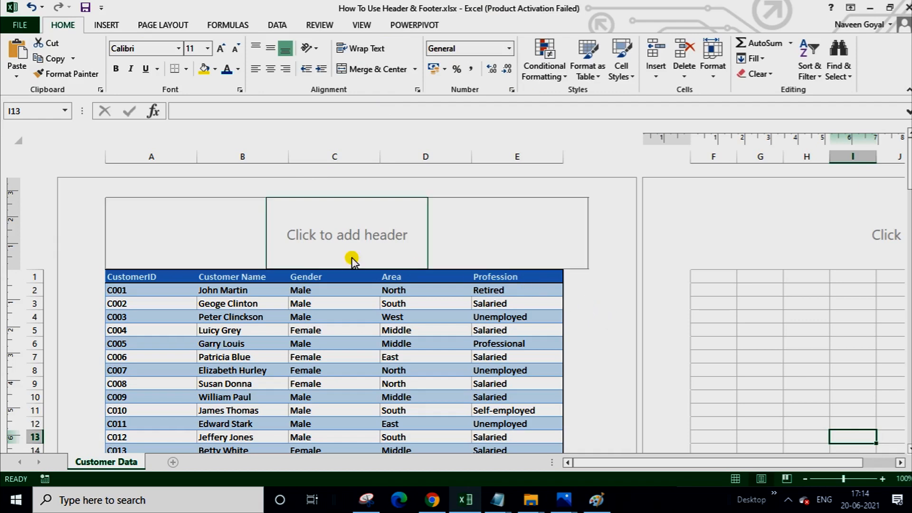
# Insert the page number element in the left header section and check it on the following page.
pyautogui.click(220, 240)
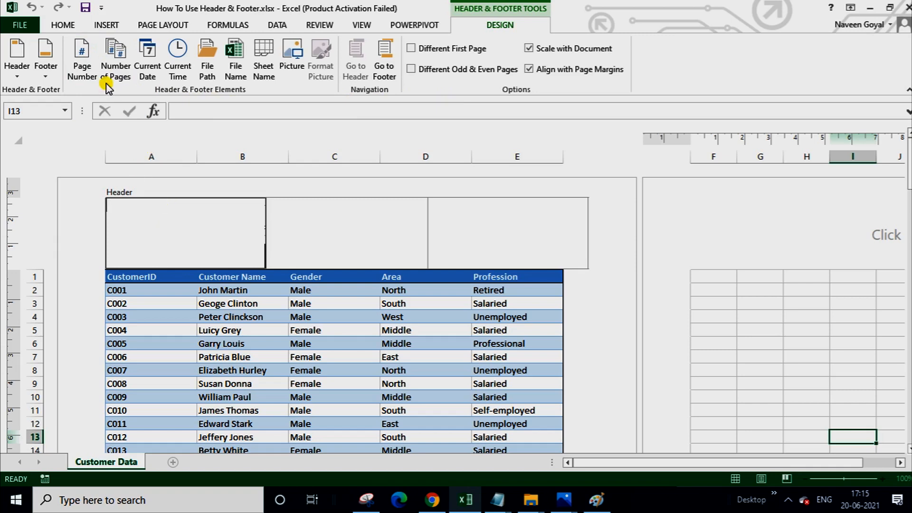
pyautogui.click(85, 68)
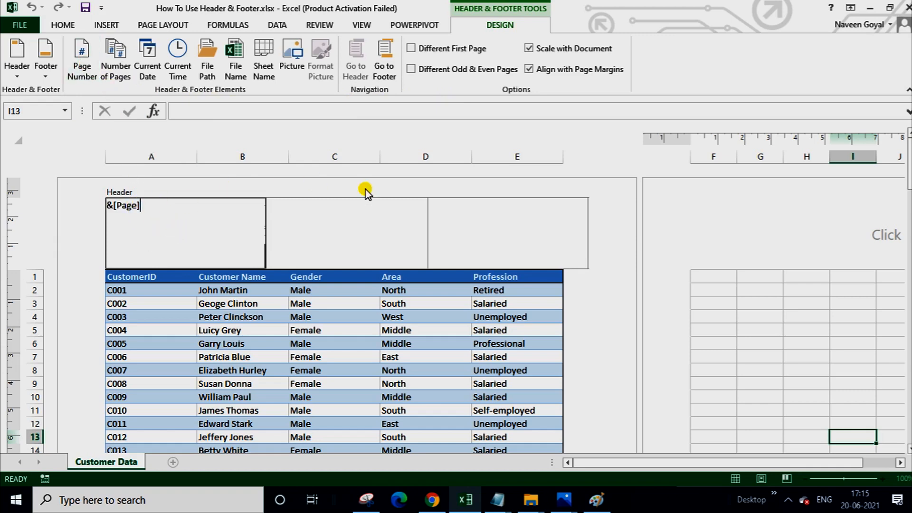
pyautogui.click(600, 311)
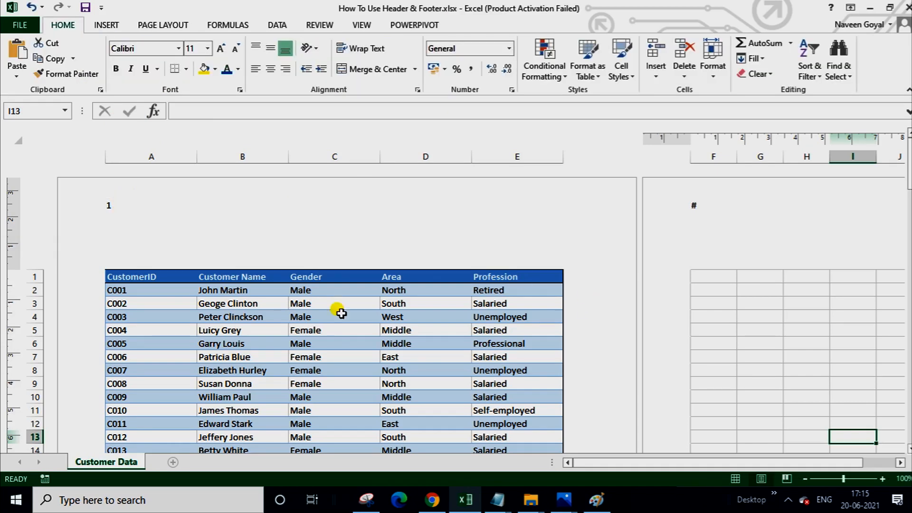
pyautogui.scroll(-8, 480, 328)
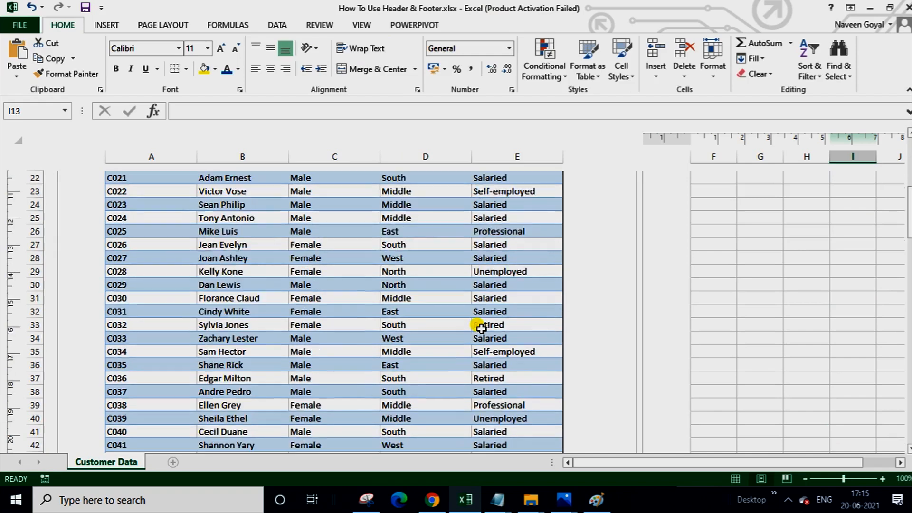
pyautogui.scroll(-7, 481, 328)
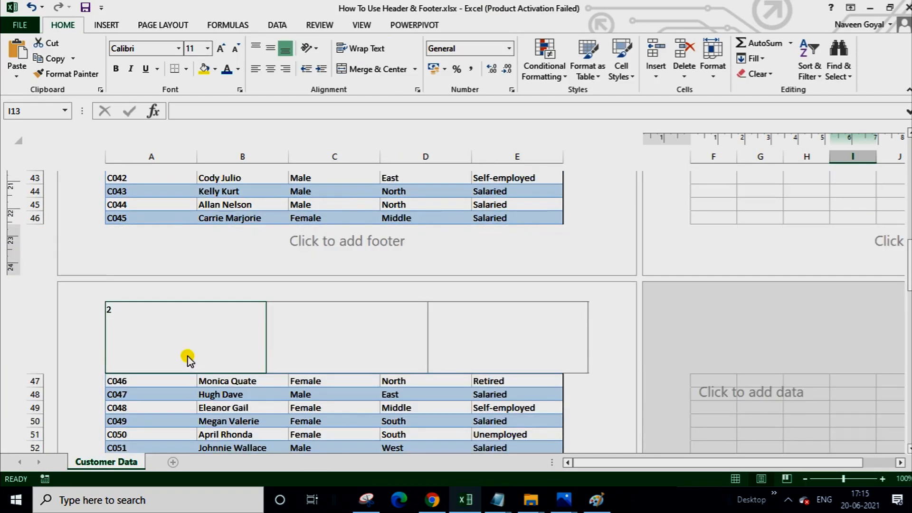
pyautogui.scroll(-5, 157, 352)
pyautogui.scroll(6, 285, 354)
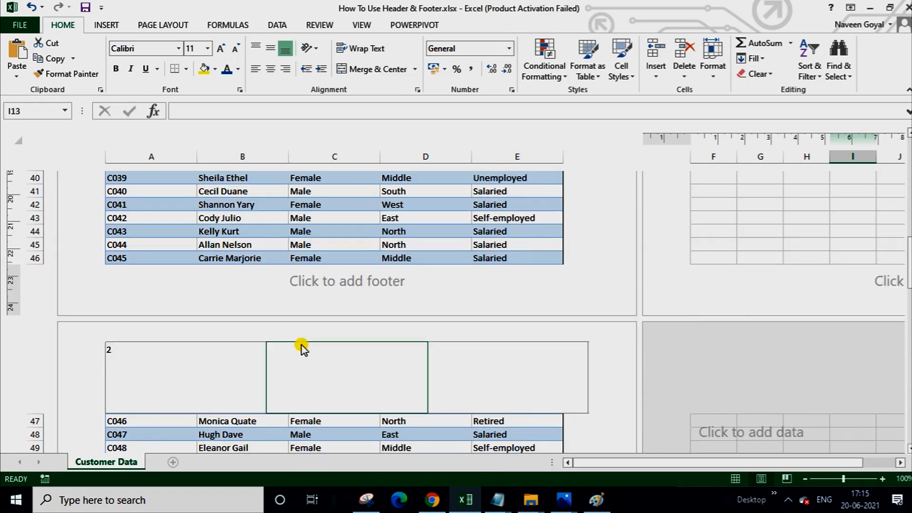
pyautogui.scroll(15, 301, 346)
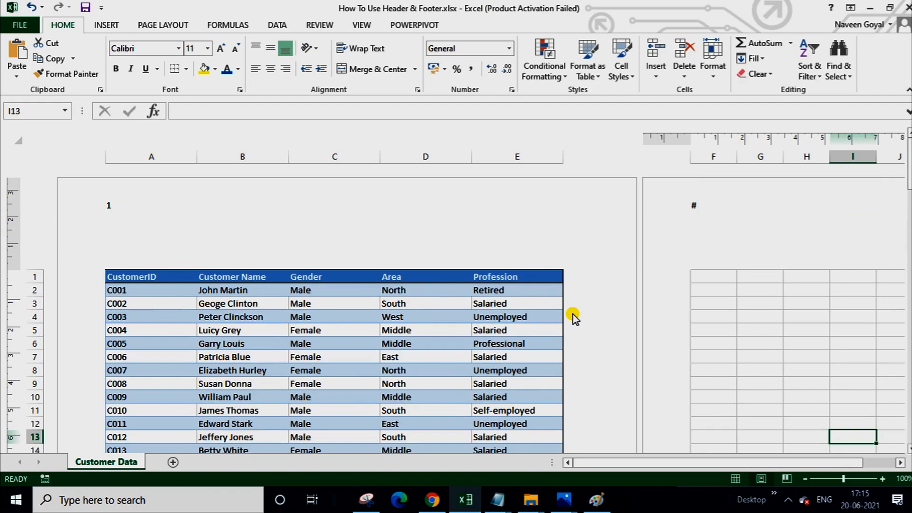
# Add the word "Page" and a space before the page number code in the left header section, and check the next page.
pyautogui.click(143, 223)
pyautogui.click(127, 214)
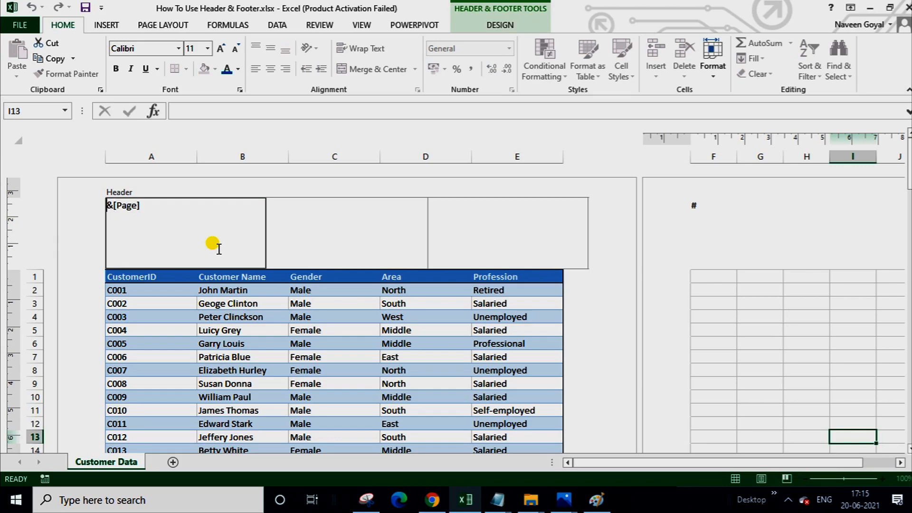
pyautogui.write('Page')
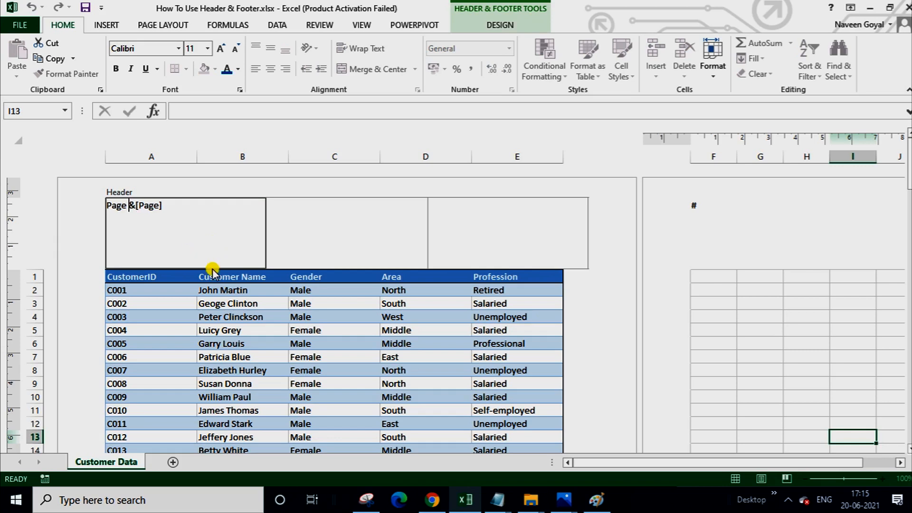
pyautogui.click(606, 338)
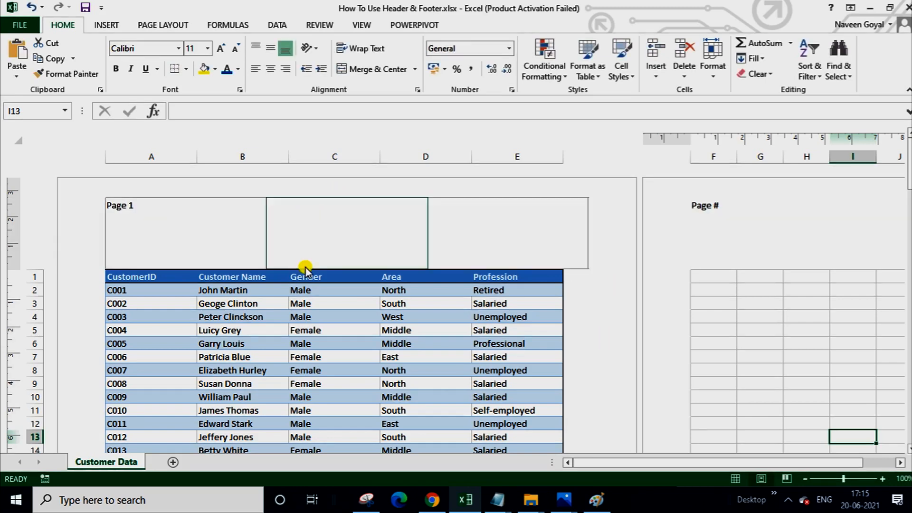
pyautogui.scroll(-3, 300, 338)
pyautogui.scroll(-12, 299, 340)
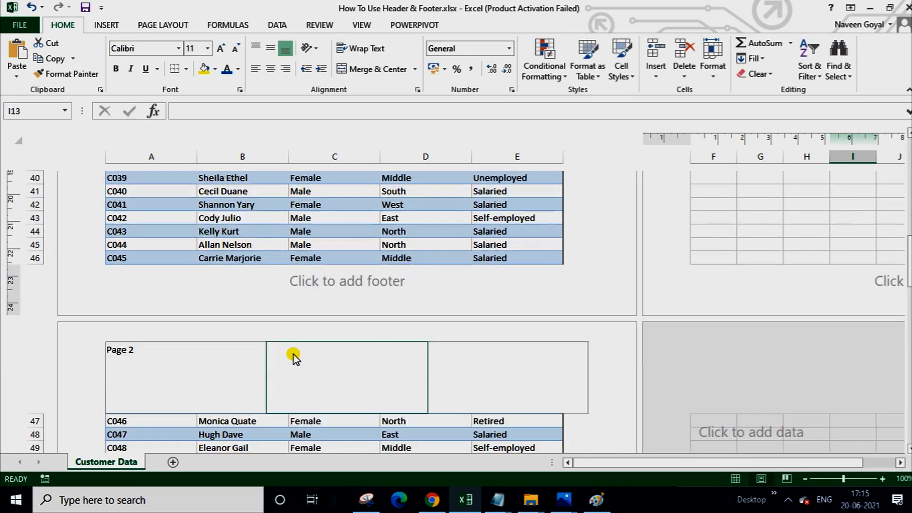
pyautogui.scroll(-2, 92, 414)
pyautogui.scroll(2, 92, 413)
pyautogui.scroll(15, 93, 395)
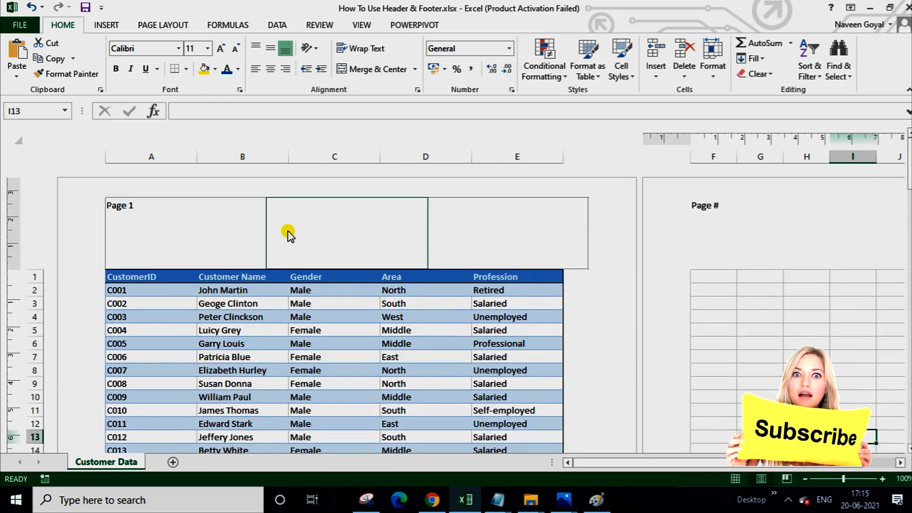
# Try the number of pages element in the center header section, and delete it from there.
pyautogui.click(288, 232)
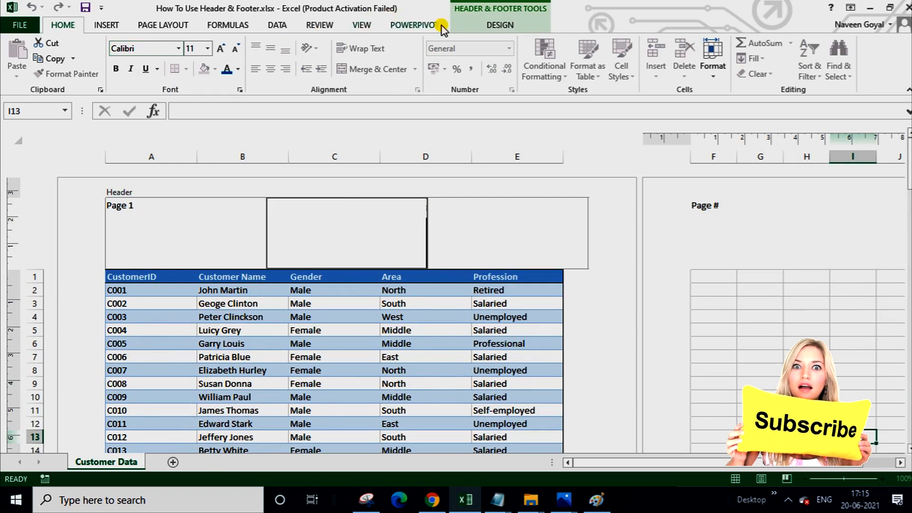
pyautogui.click(500, 30)
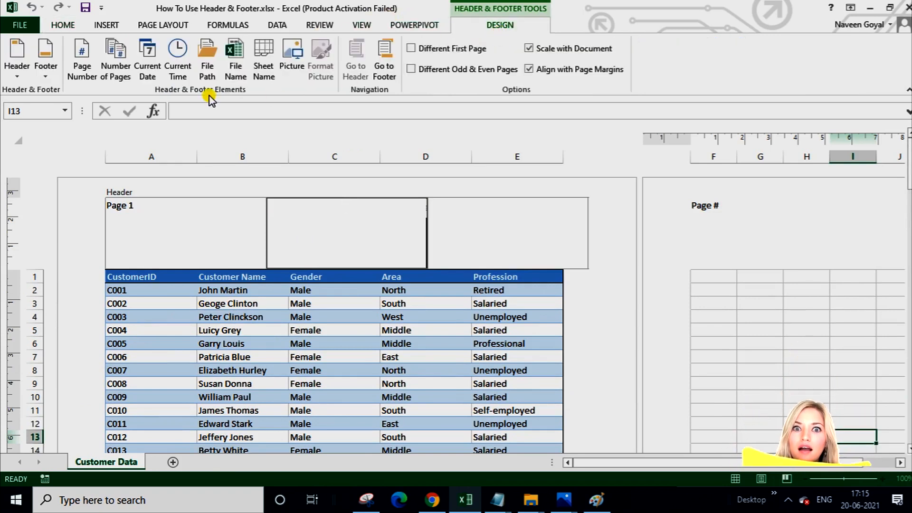
pyautogui.click(121, 69)
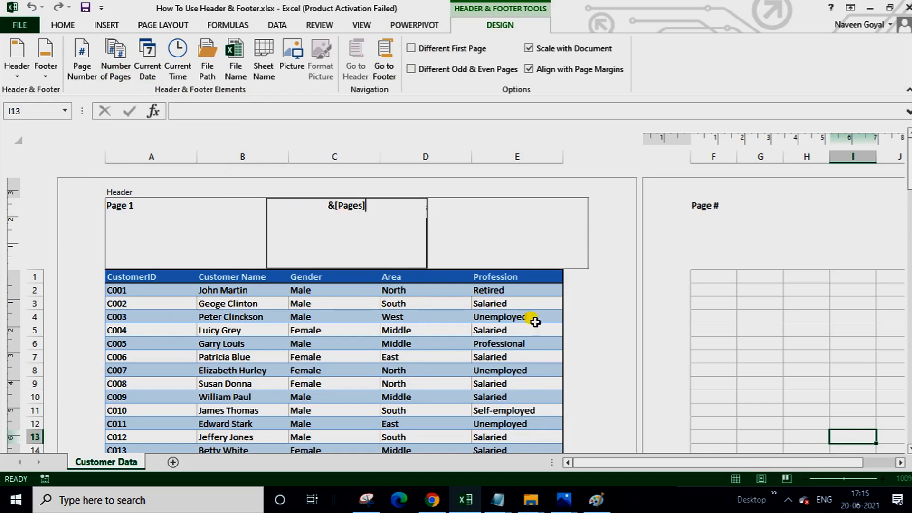
pyautogui.click(601, 325)
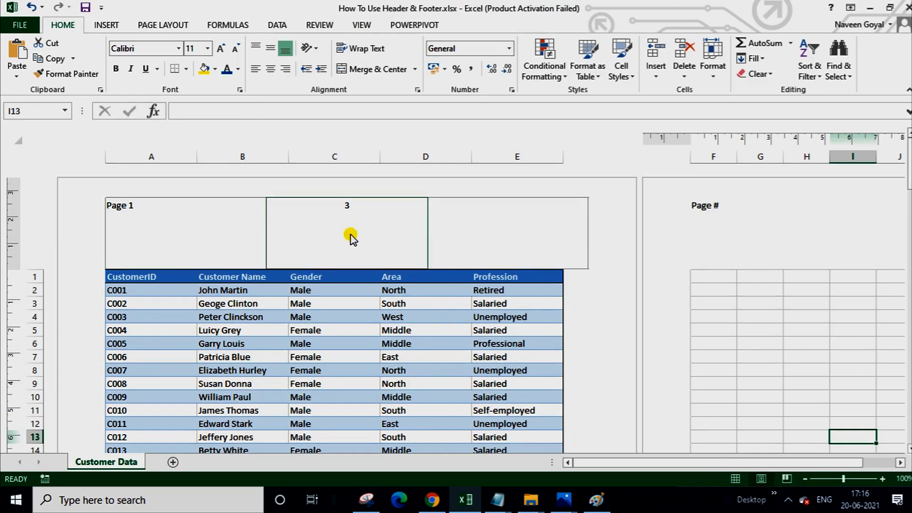
pyautogui.scroll(-15, 568, 332)
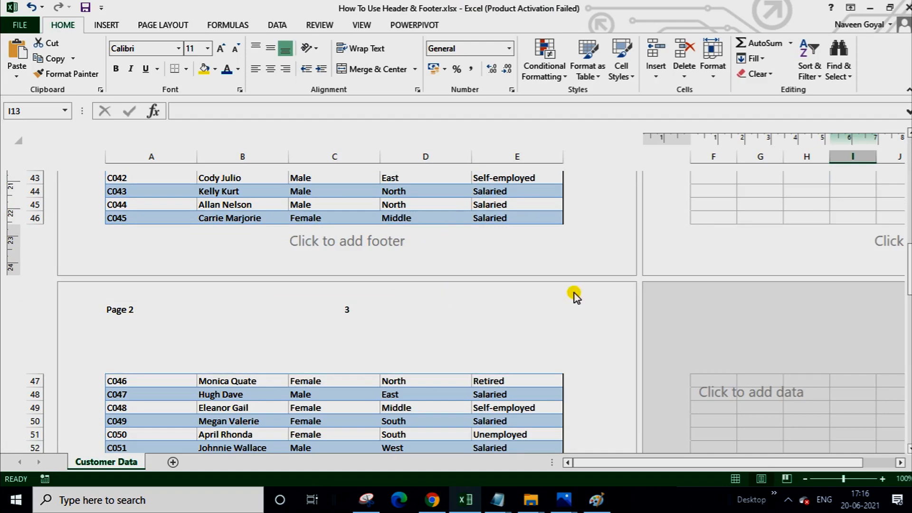
pyautogui.scroll(15, 570, 294)
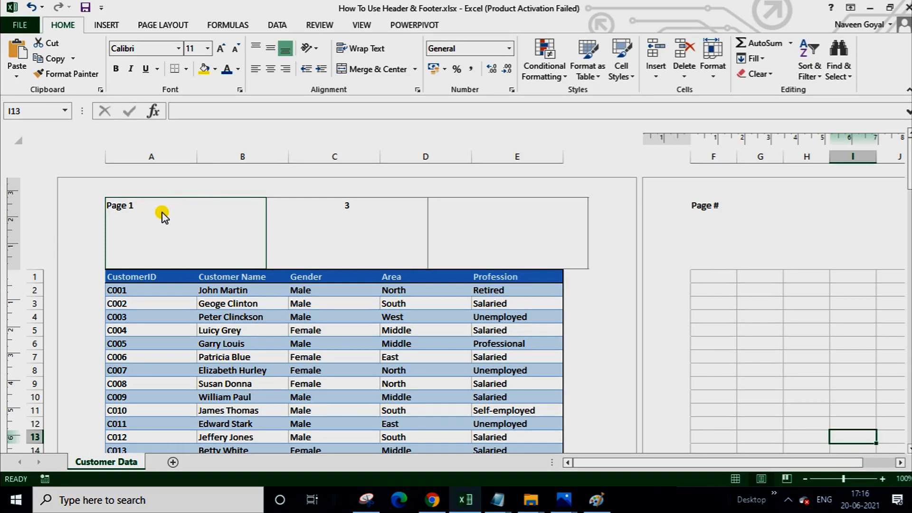
pyautogui.click(361, 207)
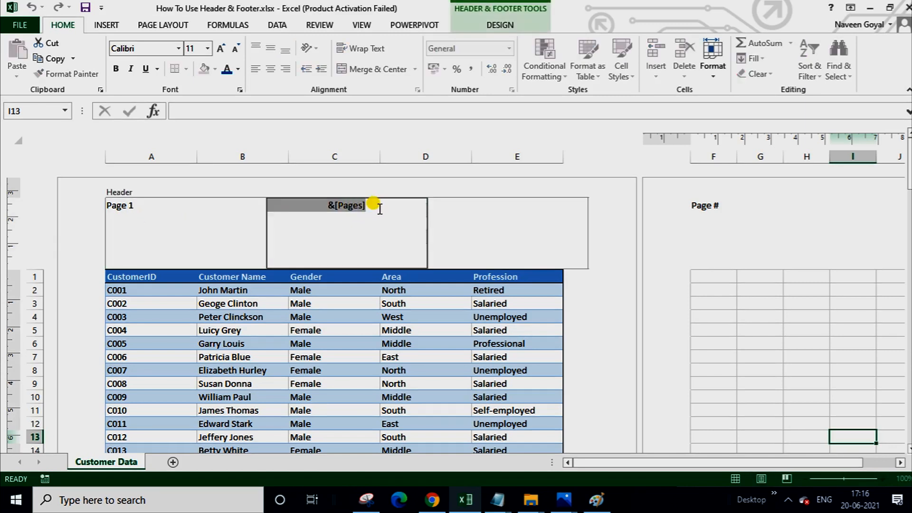
pyautogui.press('Delete')
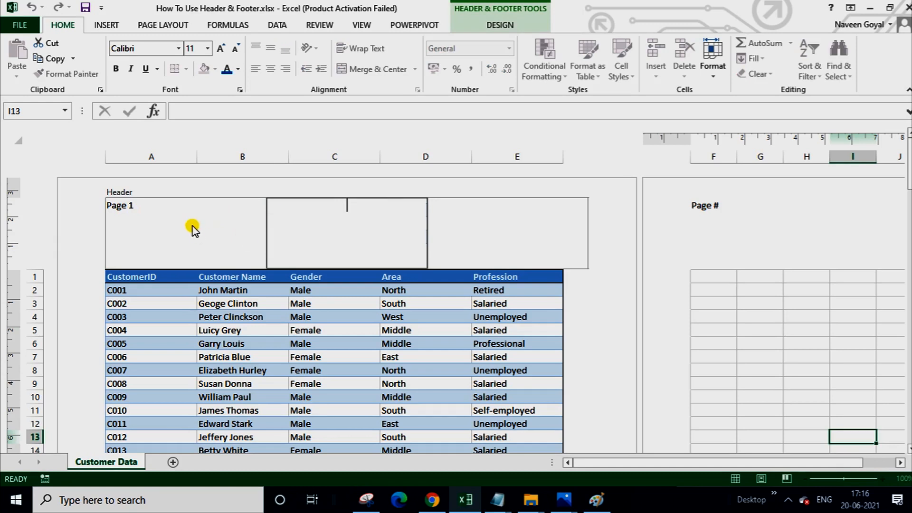
# Extend the left header section to "Page &[Page] of &[Pages]" using the number of pages element, and check it on all pages.
pyautogui.click(173, 204)
pyautogui.click(176, 202)
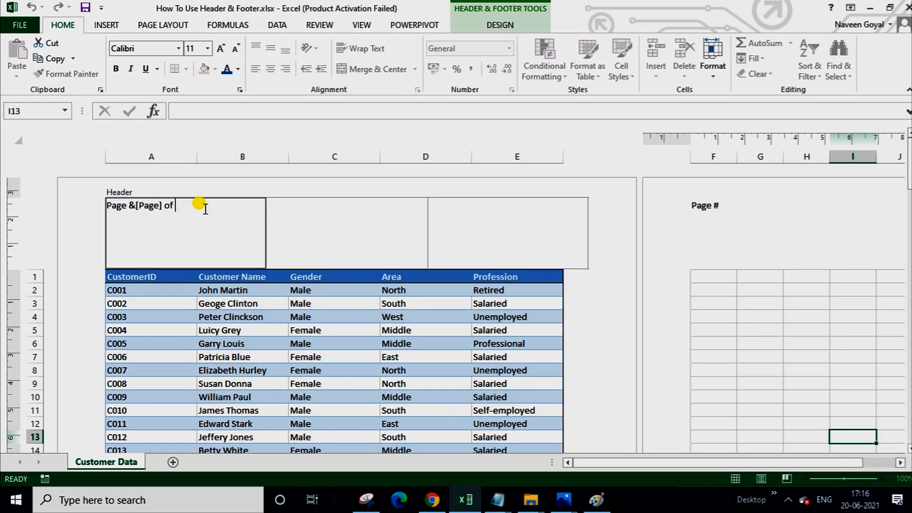
pyautogui.click(510, 32)
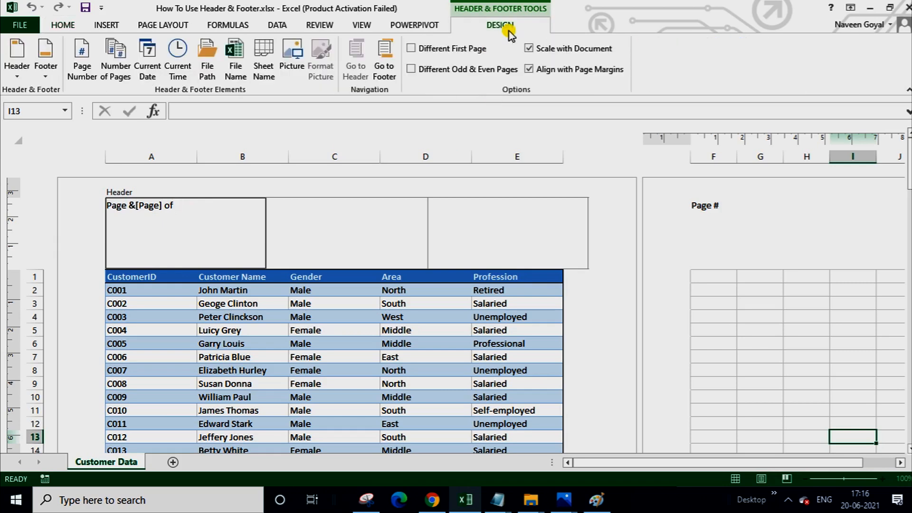
pyautogui.click(118, 64)
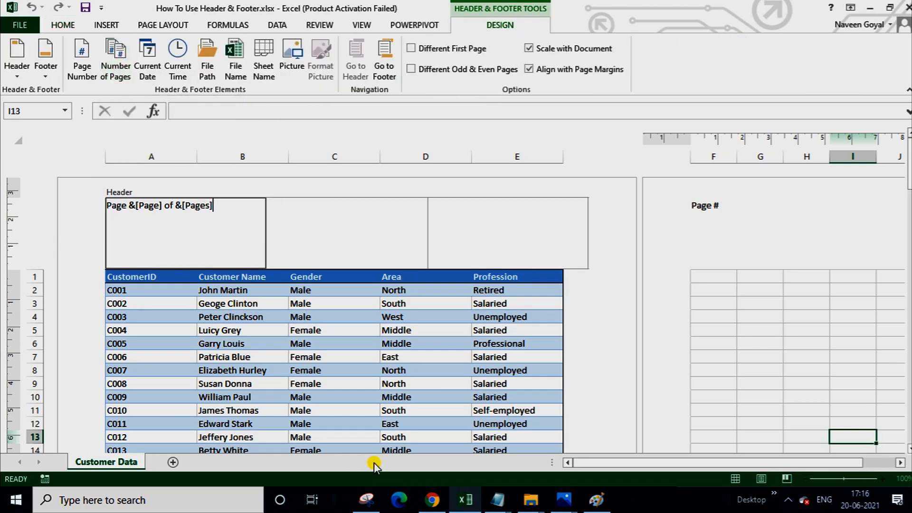
pyautogui.click(604, 352)
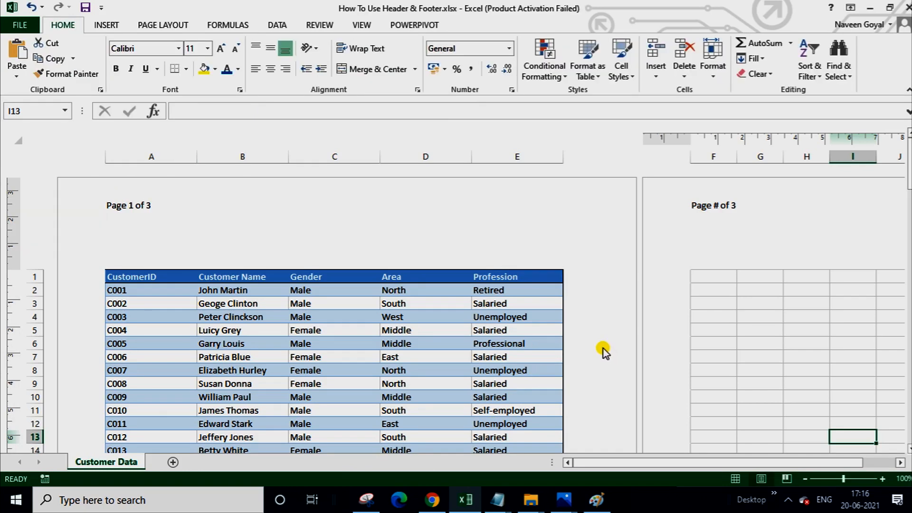
pyautogui.scroll(-14, 604, 349)
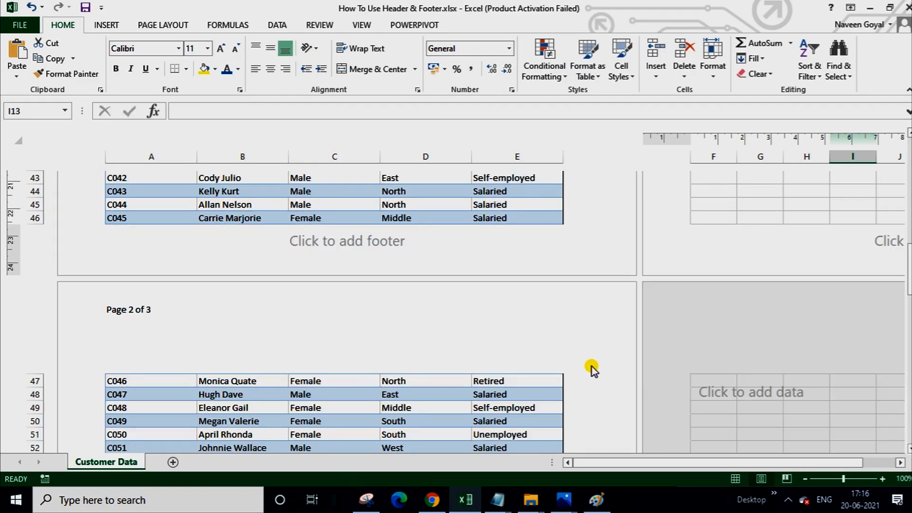
pyautogui.scroll(-13, 591, 366)
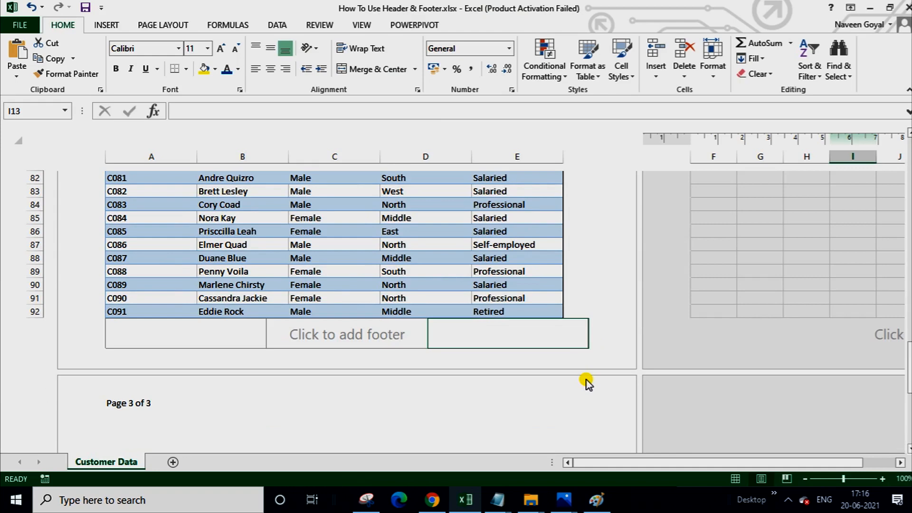
pyautogui.scroll(-9, 586, 380)
pyautogui.scroll(20, 586, 387)
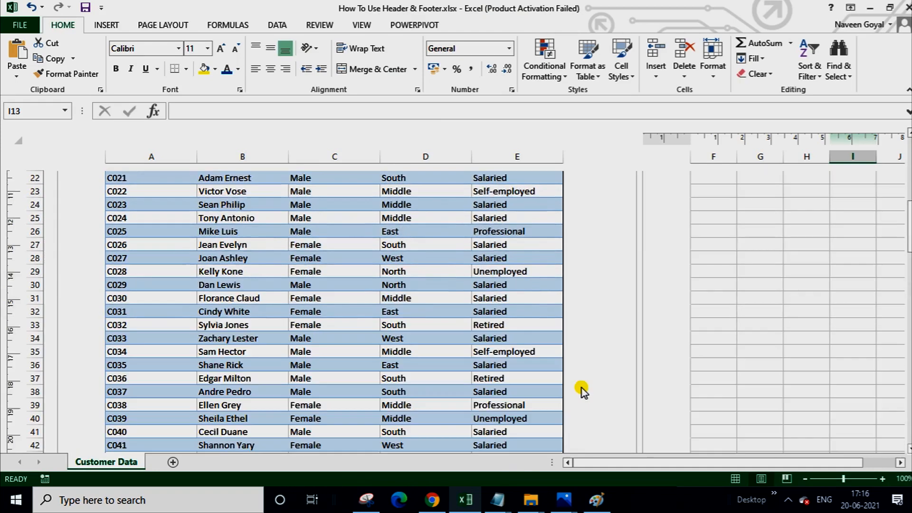
pyautogui.scroll(8, 582, 388)
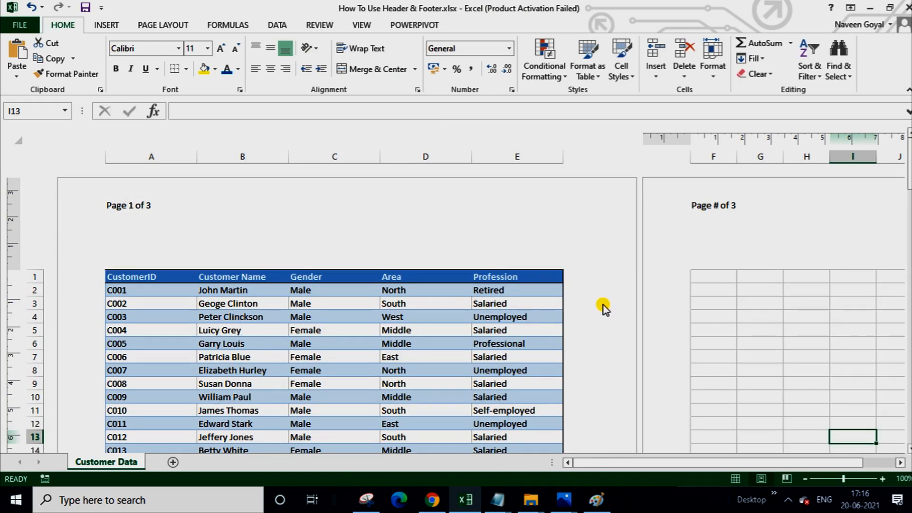
# Insert the current date element in the center header section.
pyautogui.click(354, 218)
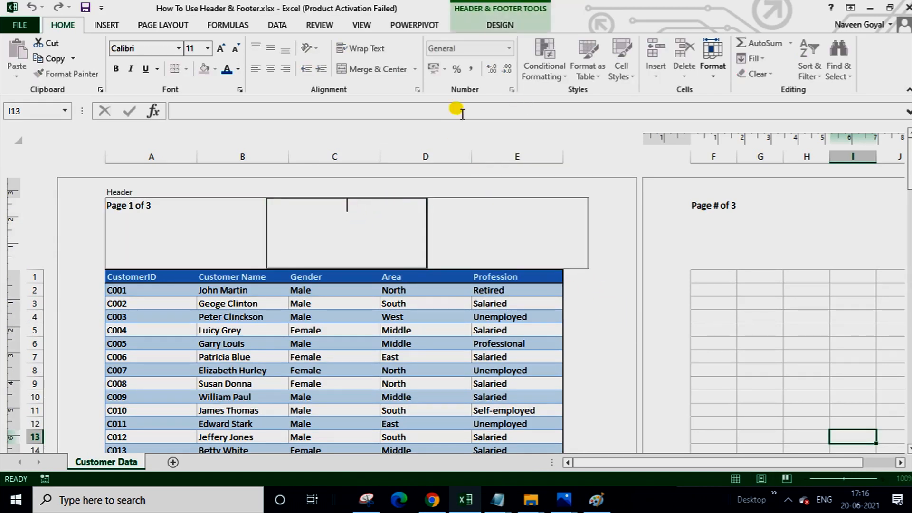
pyautogui.click(494, 25)
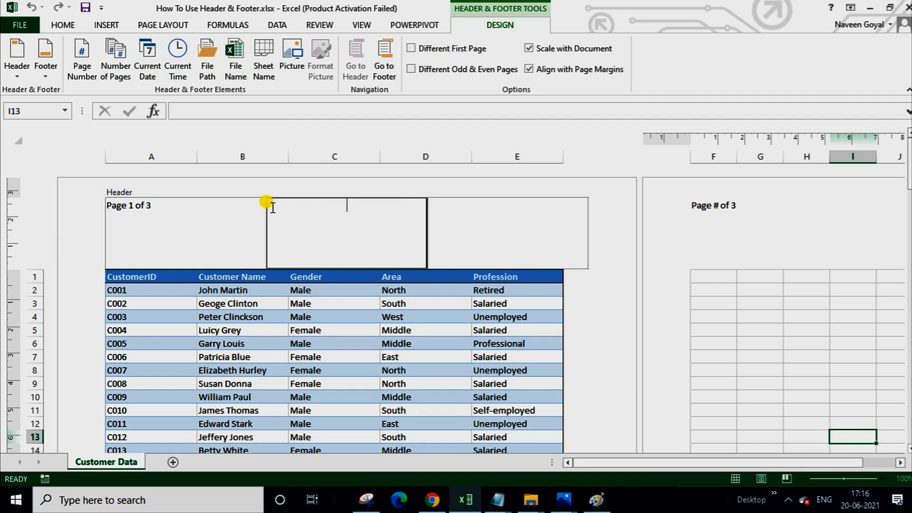
pyautogui.click(145, 75)
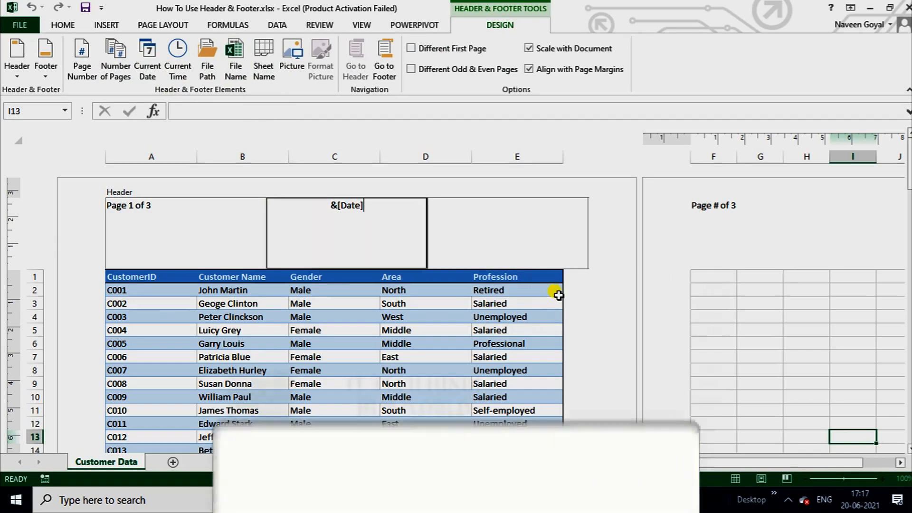
pyautogui.click(612, 334)
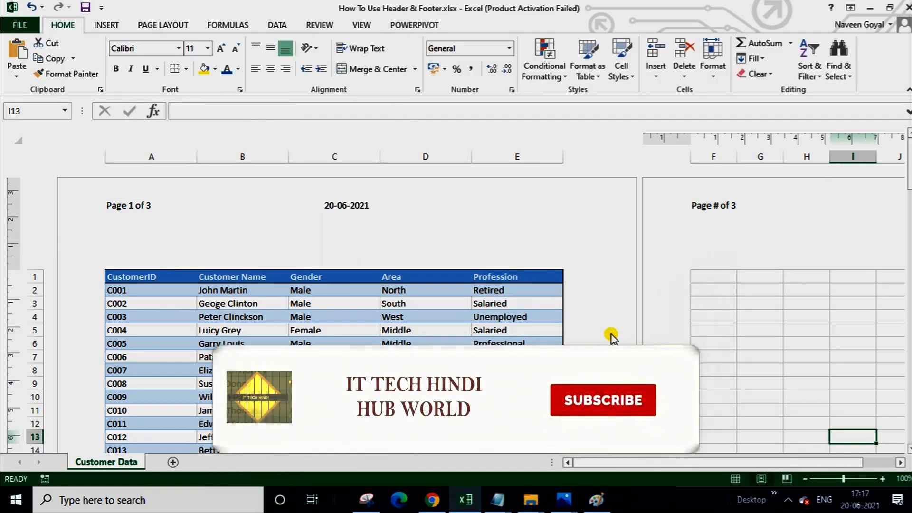
# Try the current time element on a second line below the date, and clear the center header section.
pyautogui.click(378, 206)
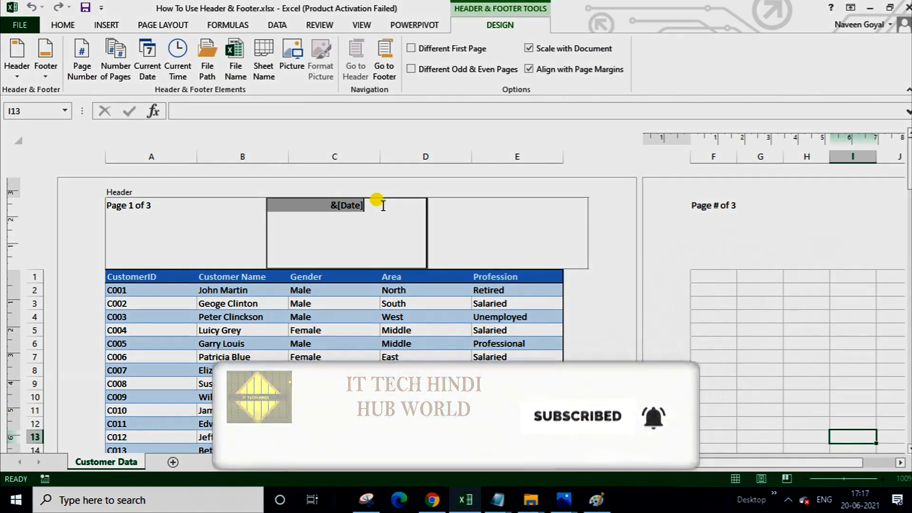
pyautogui.click(384, 202)
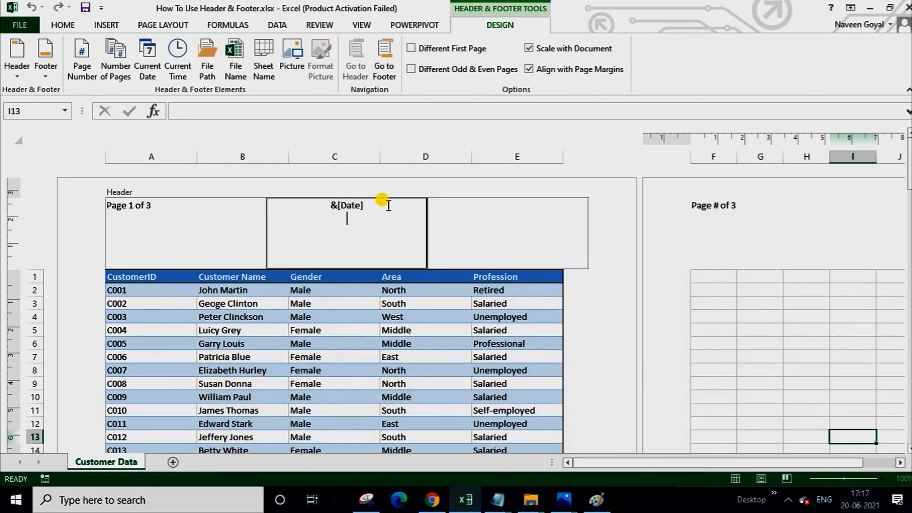
pyautogui.click(177, 72)
pyautogui.click(594, 315)
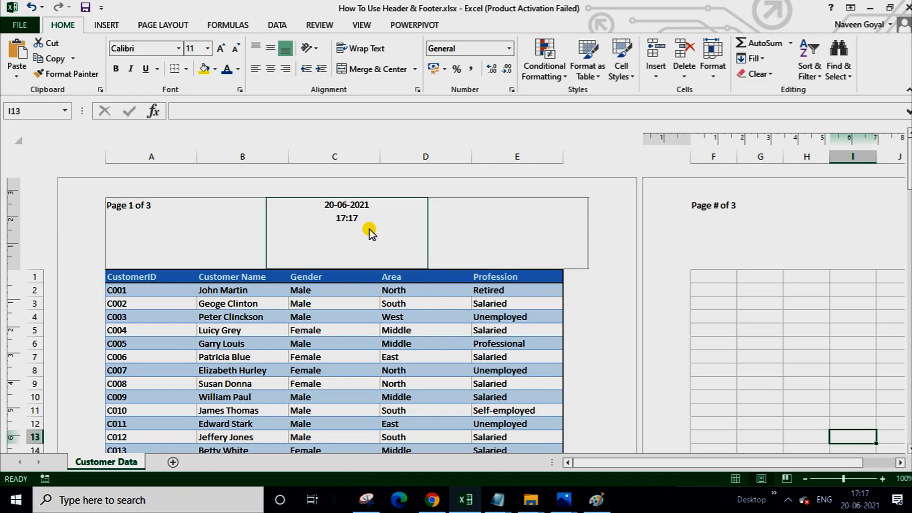
pyautogui.click(385, 242)
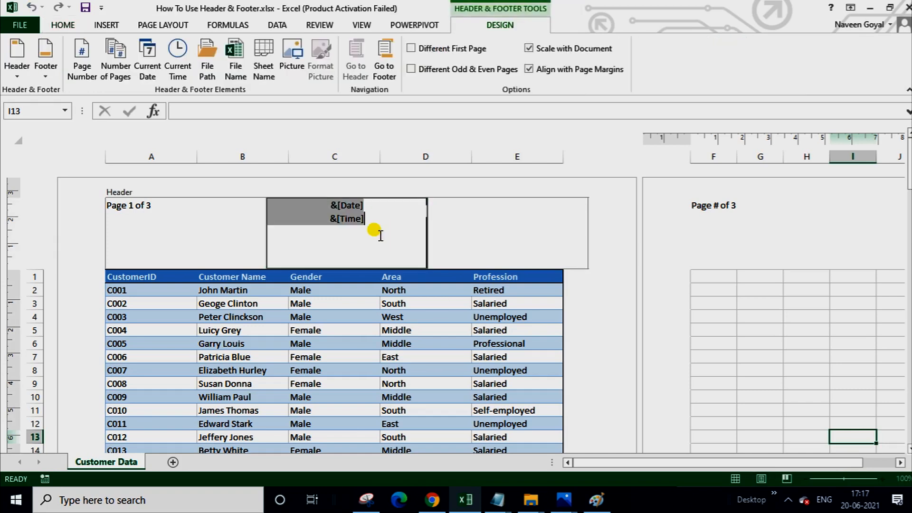
pyautogui.press('Delete')
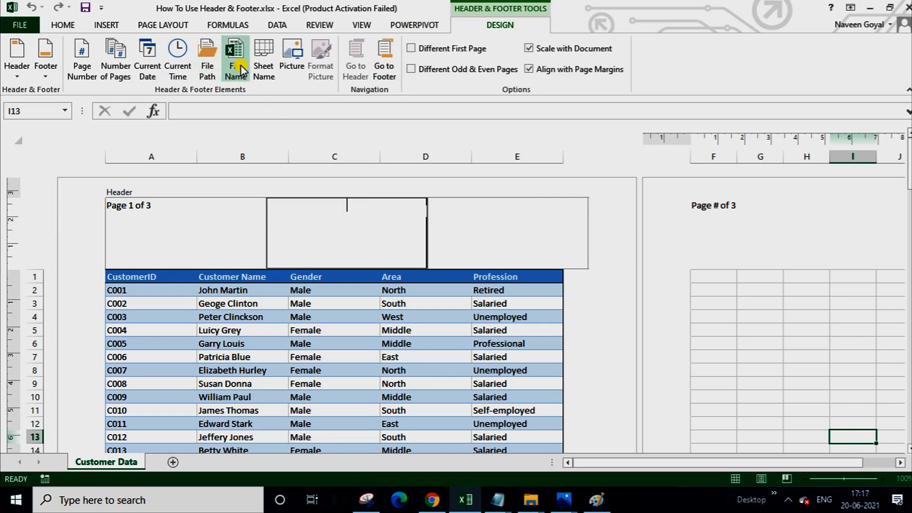
# Try the file path element in the center header section, and delete it from there.
pyautogui.click(208, 71)
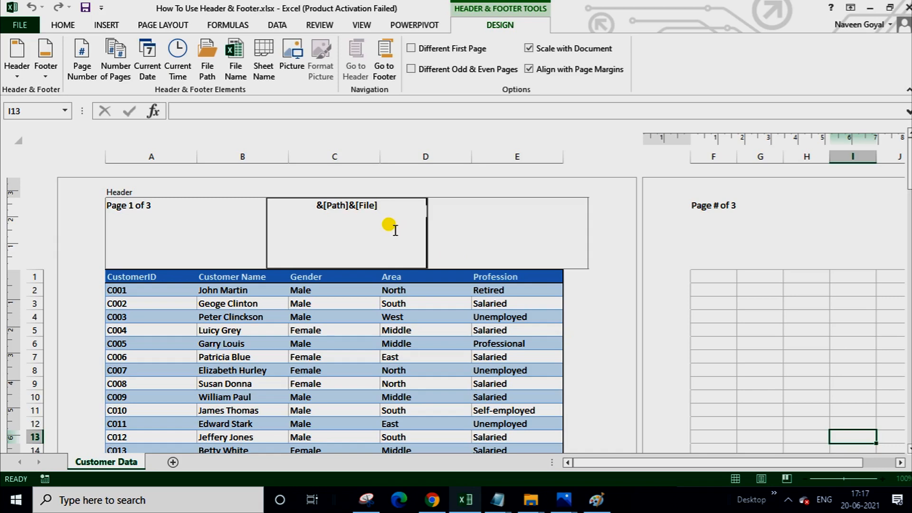
pyautogui.click(604, 327)
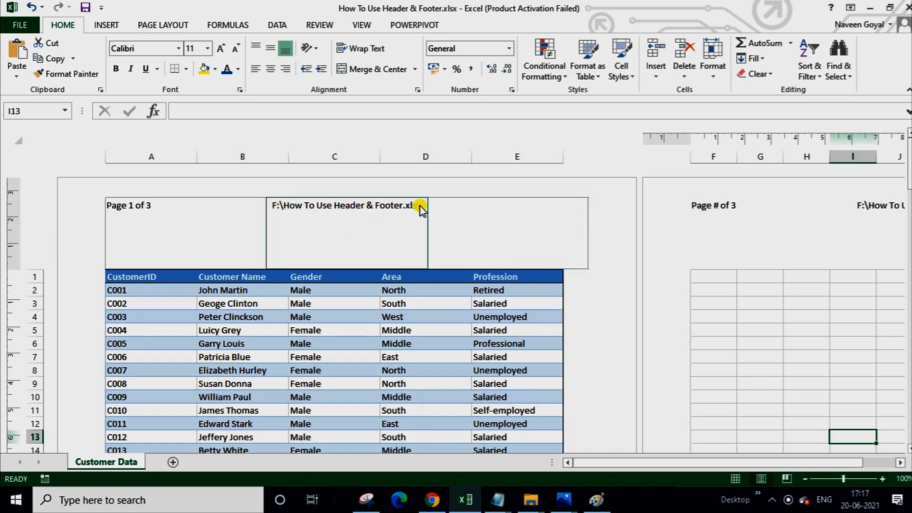
pyautogui.click(581, 290)
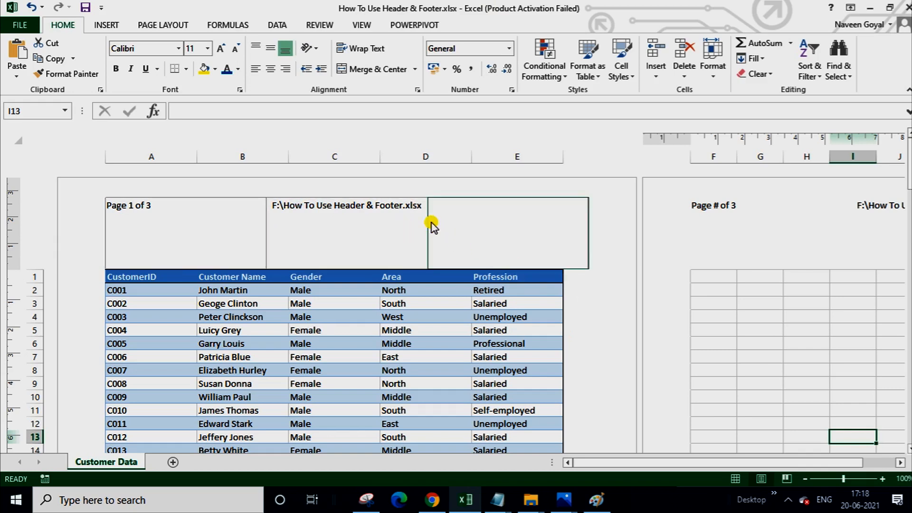
pyautogui.click(388, 222)
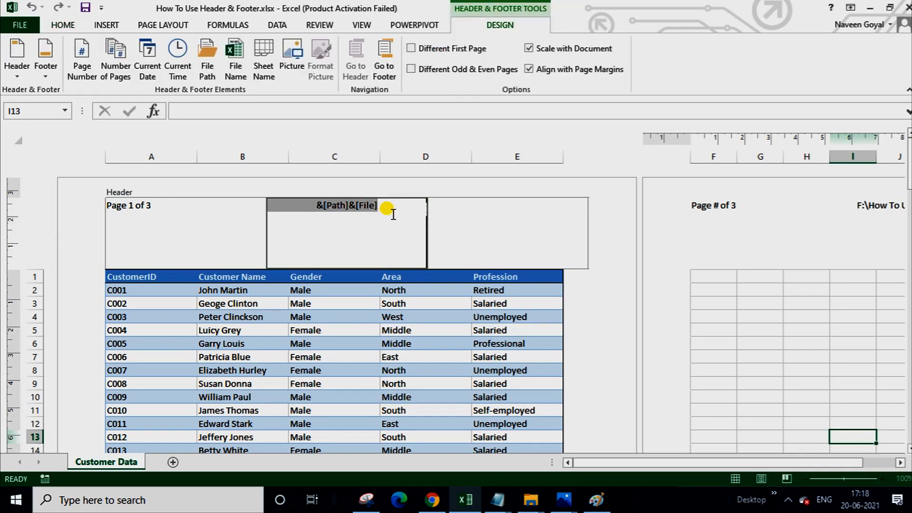
pyautogui.press('BackSpace')
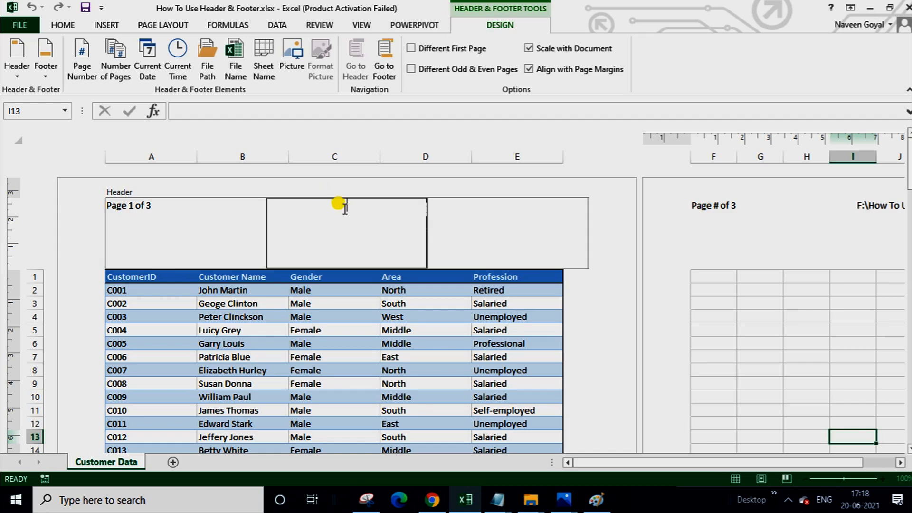
# Insert the file name element in the center header section and compare it with the workbook's name.
pyautogui.click(235, 70)
pyautogui.click(602, 320)
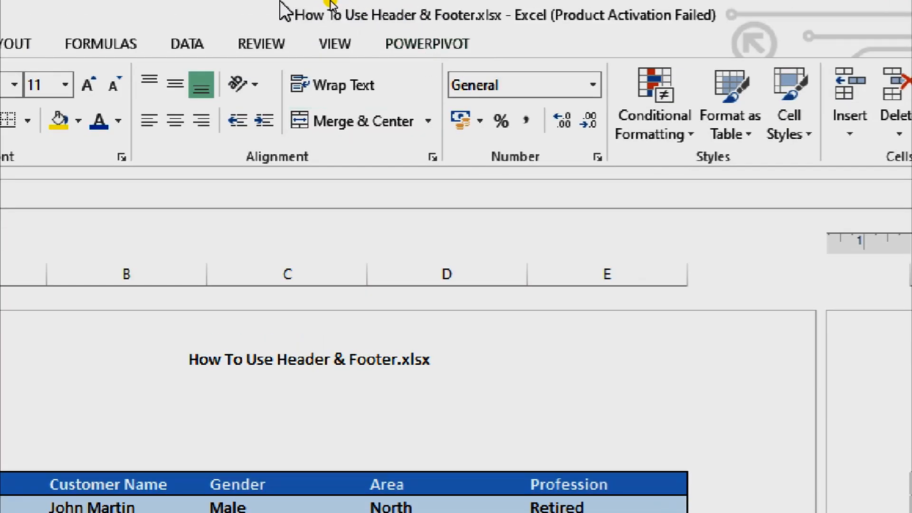
pyautogui.click(412, 362)
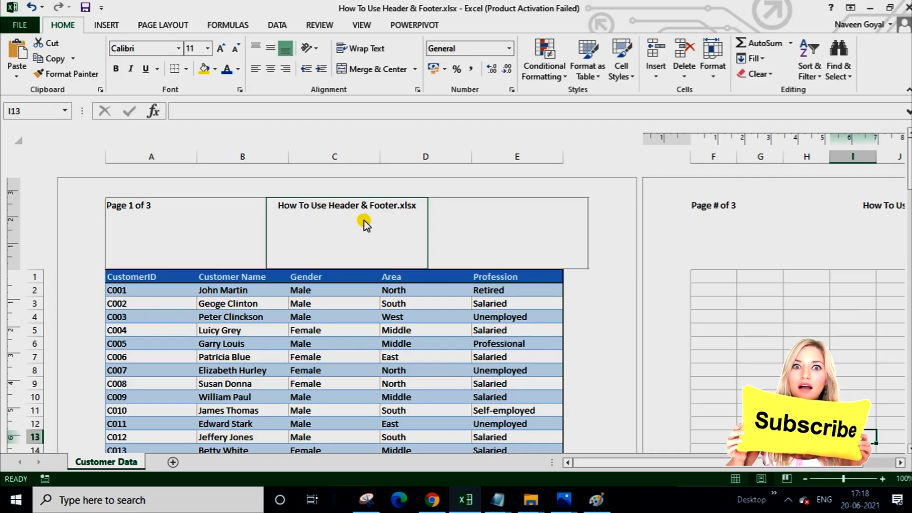
# Add the sheet name element on a second line below the file name in the center header section.
pyautogui.click(416, 206)
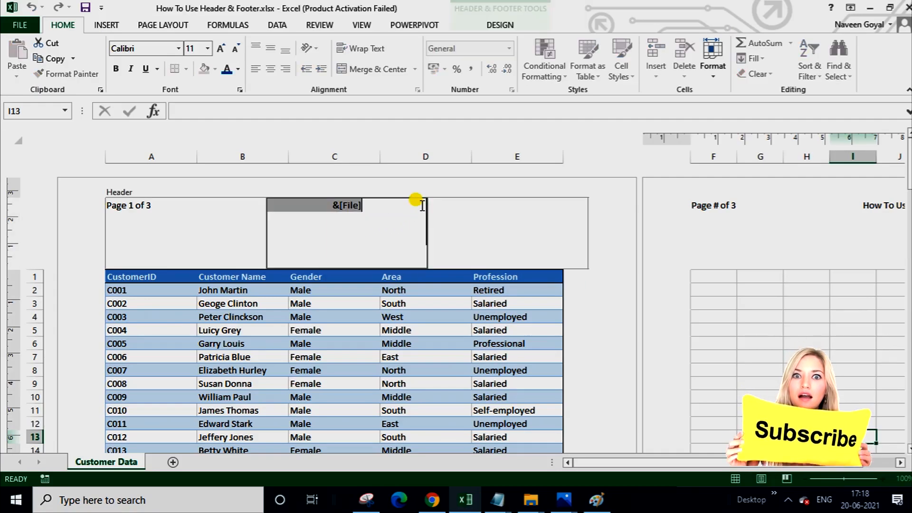
pyautogui.press('Return')
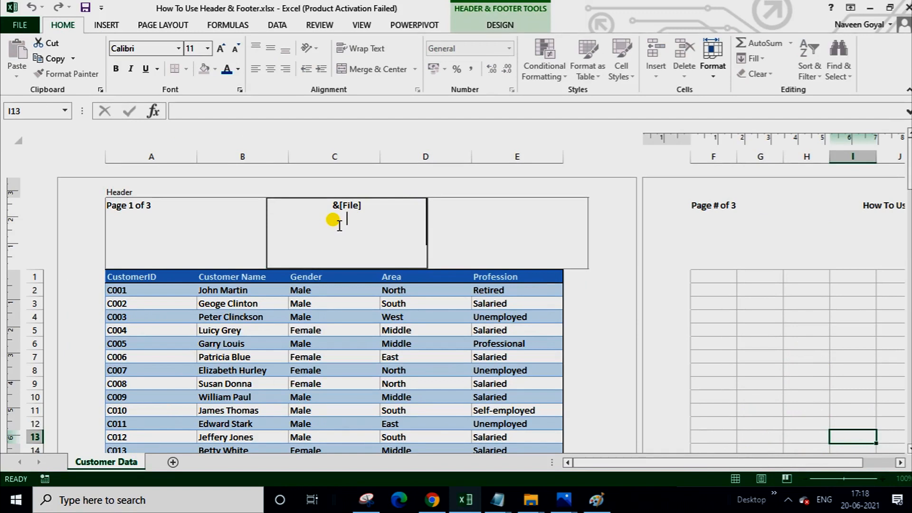
pyautogui.click(485, 25)
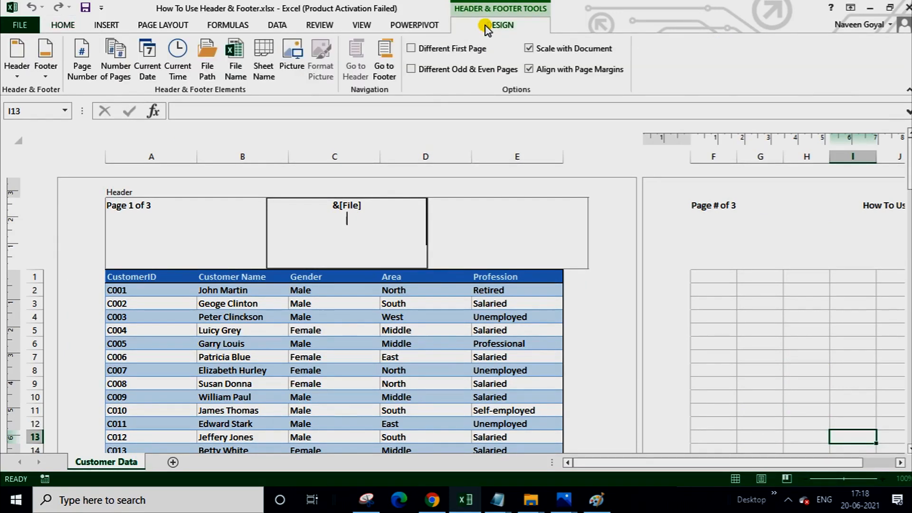
pyautogui.click(264, 66)
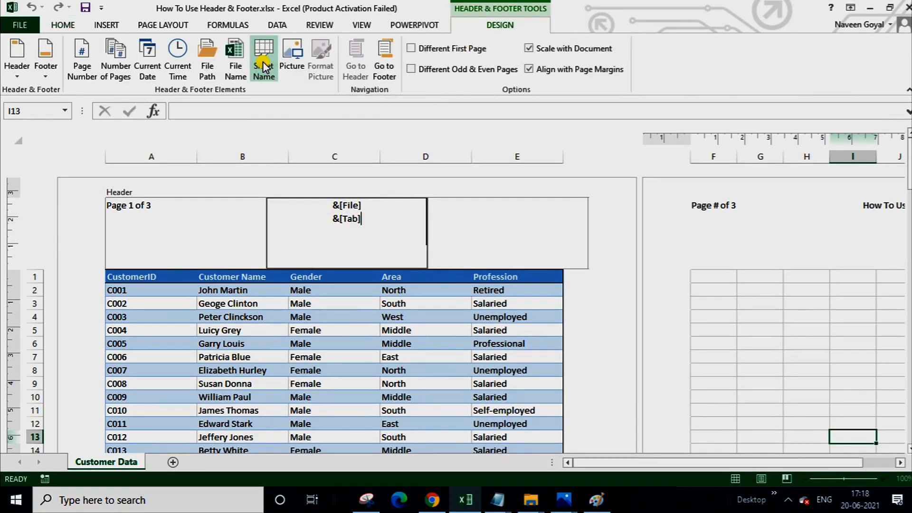
pyautogui.click(603, 320)
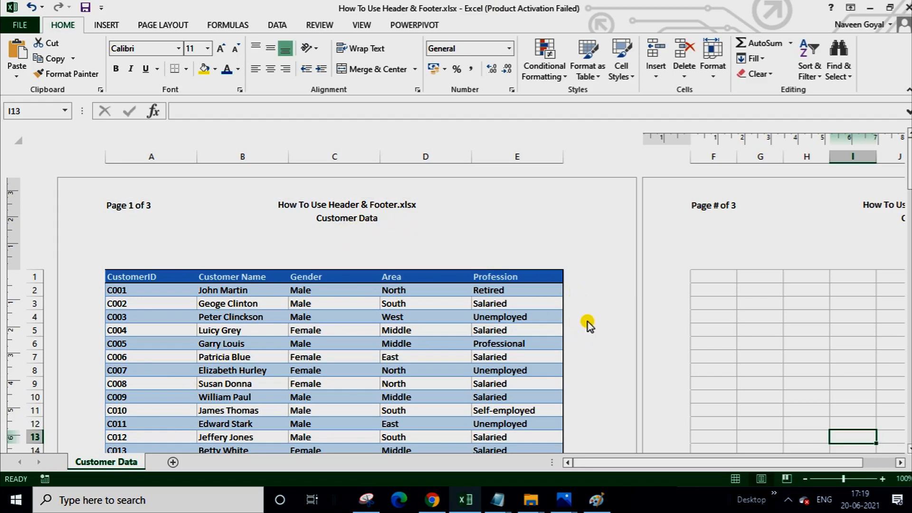
# Delete the page numbering text "Page &[Page] of &[Pages]" from the left header section.
pyautogui.click(202, 212)
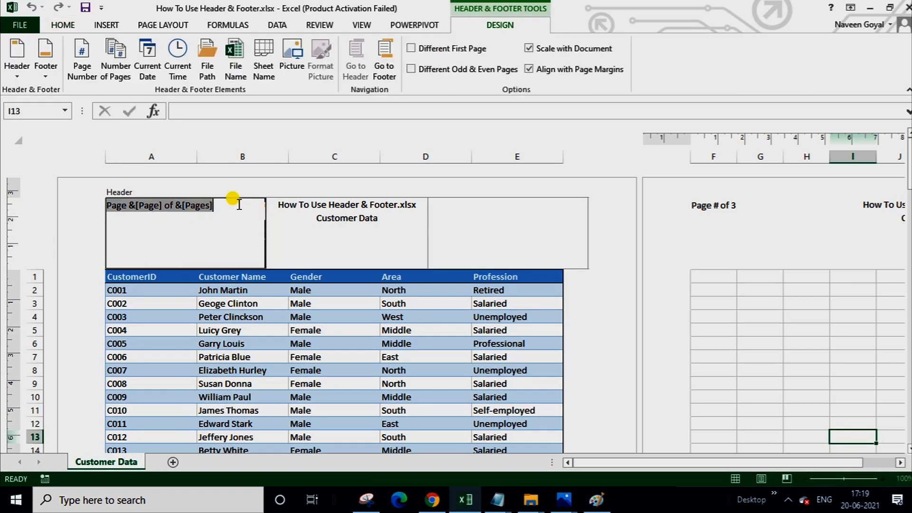
pyautogui.press('Delete')
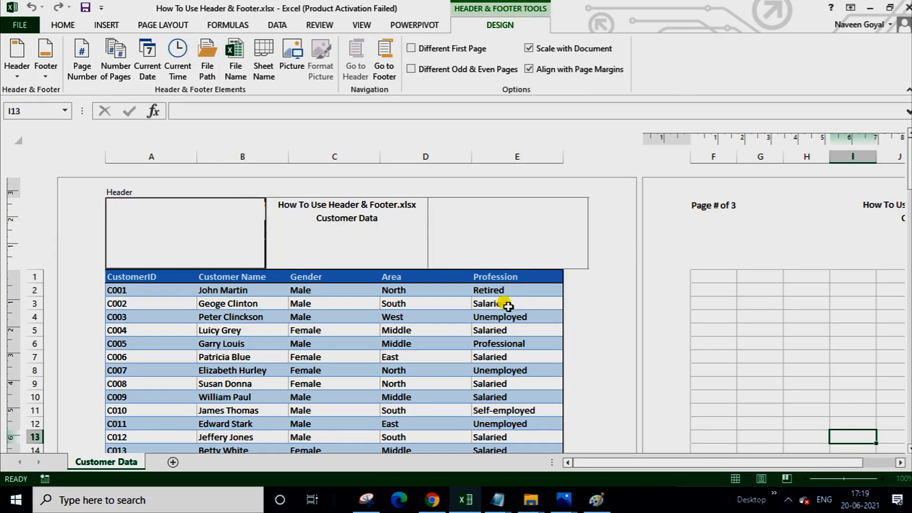
pyautogui.click(590, 330)
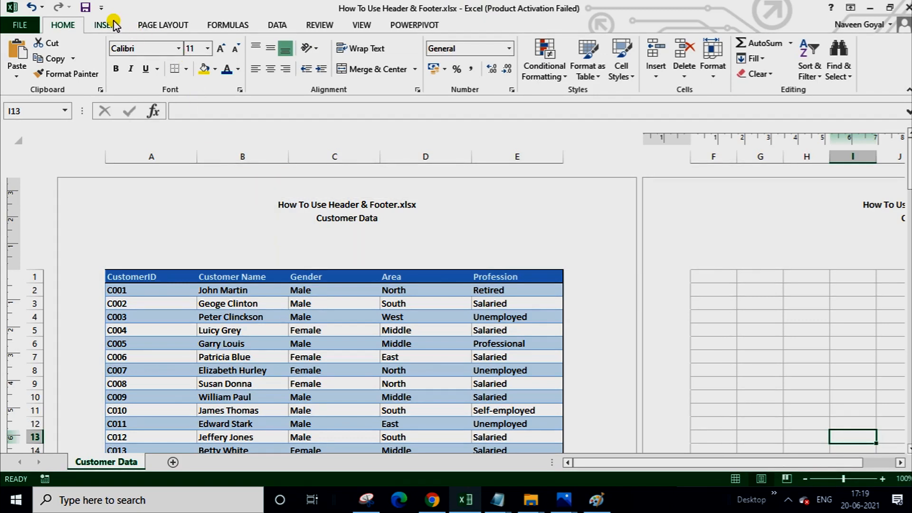
# Insert the picture file Untitled.png from the computer into the left header section.
pyautogui.click(250, 214)
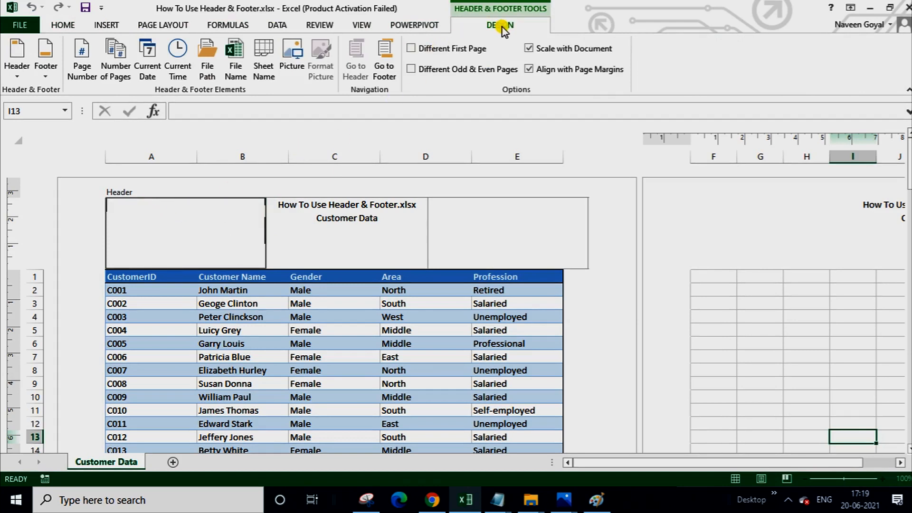
pyautogui.click(293, 61)
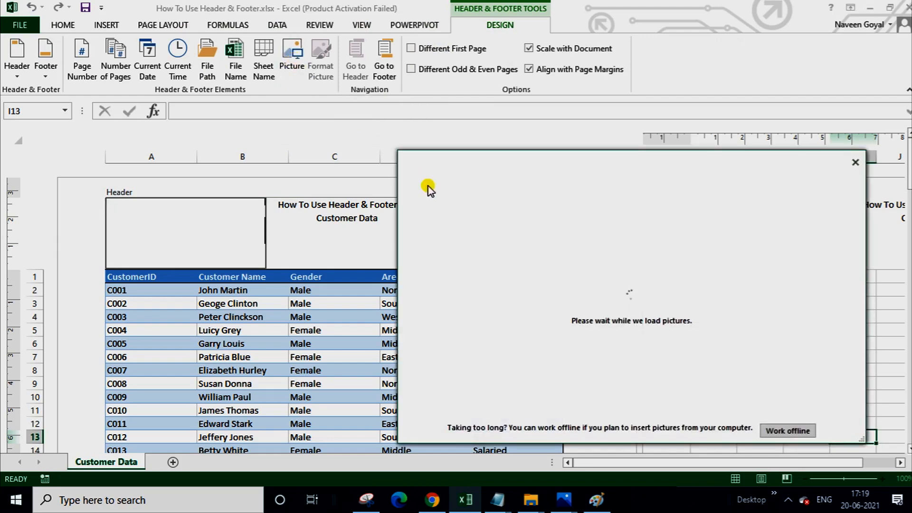
pyautogui.click(494, 226)
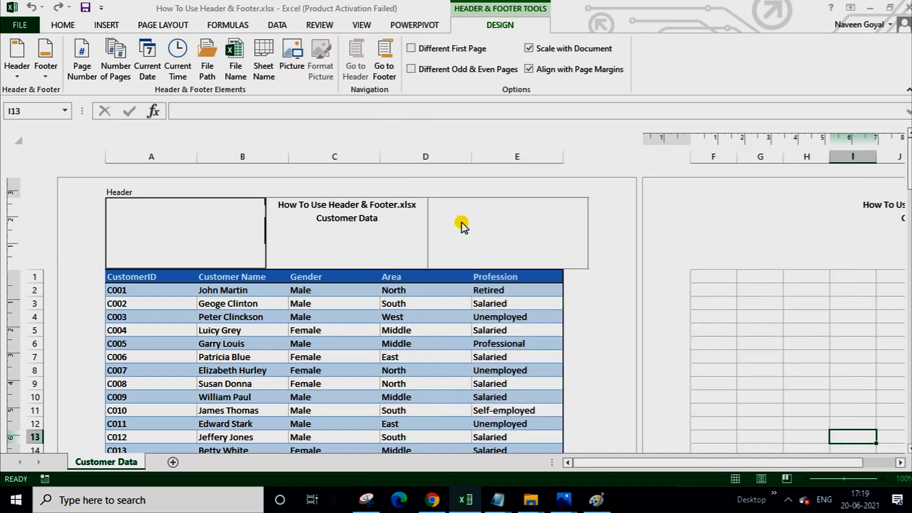
pyautogui.scroll(-6, 295, 194)
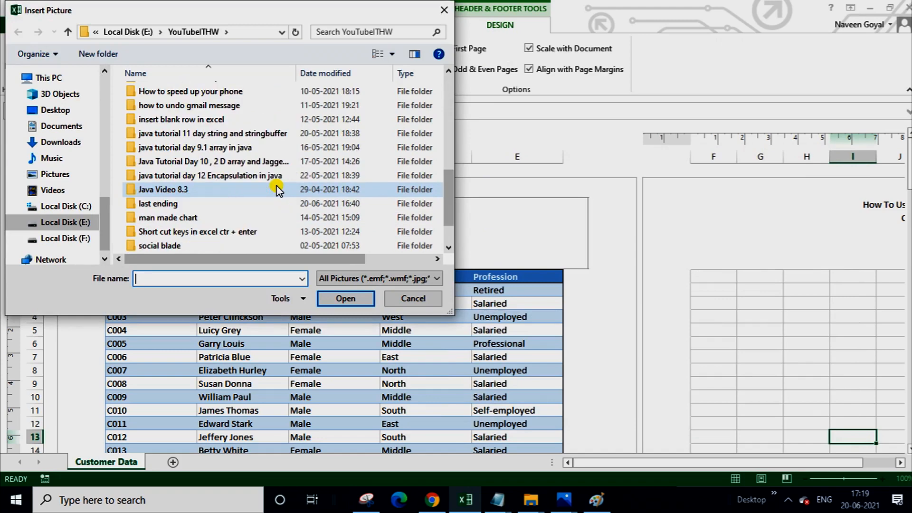
pyautogui.scroll(-1, 276, 189)
pyautogui.click(247, 244)
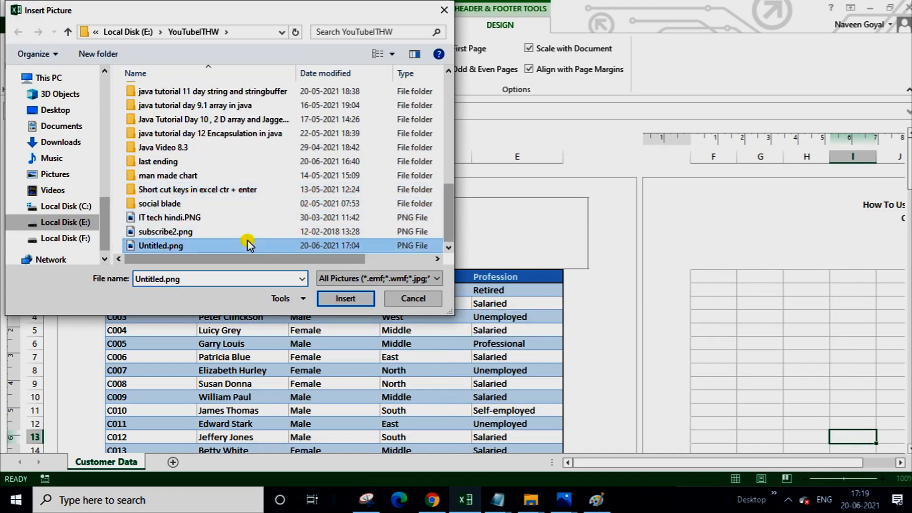
pyautogui.click(348, 300)
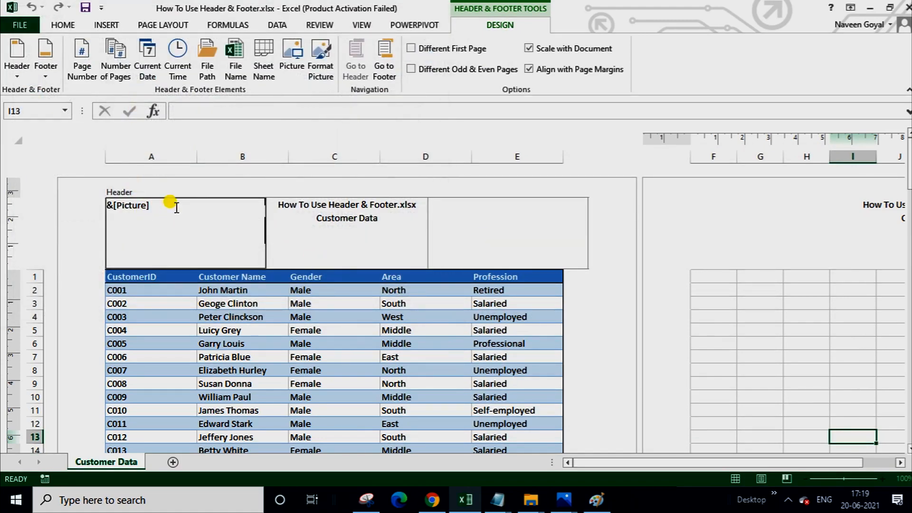
pyautogui.click(604, 330)
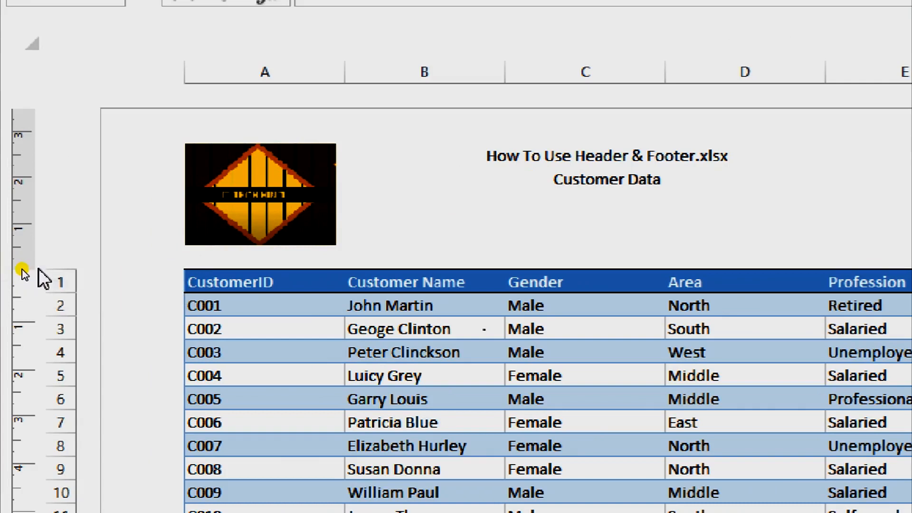
# Increase the top margin slightly below the header picture, and check the header on the following page.
pyautogui.moveTo(33, 277)
pyautogui.mouseDown()
pyautogui.moveTo(26, 268)
pyautogui.moveTo(24, 332)
pyautogui.moveTo(49, 253)
pyautogui.moveTo(46, 273)
pyautogui.mouseUp()
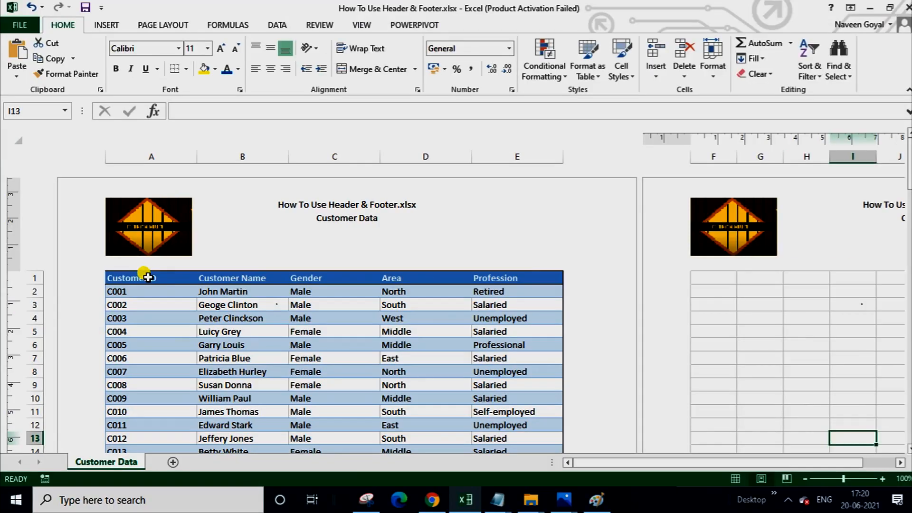
pyautogui.scroll(-10, 576, 313)
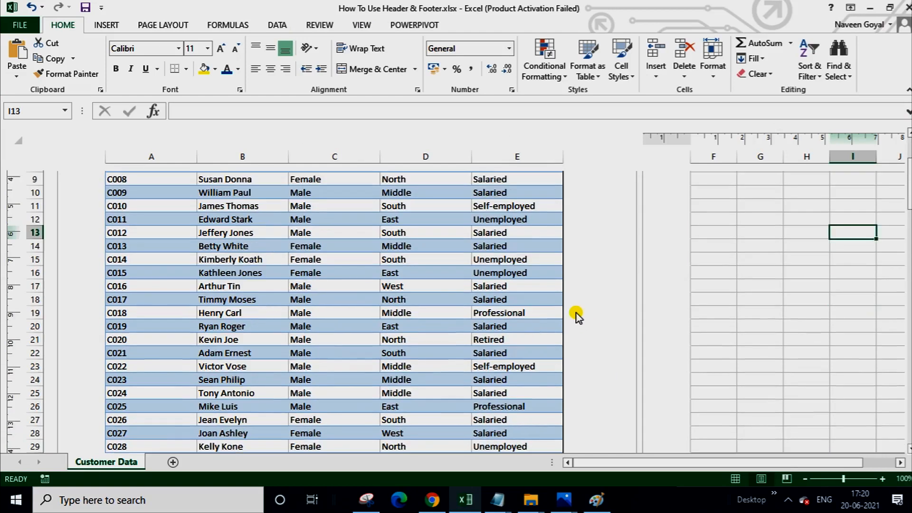
pyautogui.scroll(-3, 574, 313)
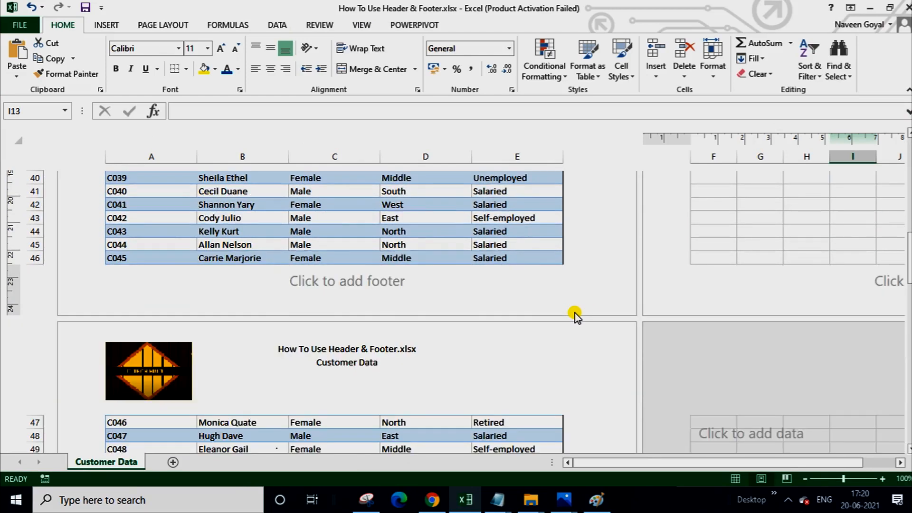
pyautogui.scroll(1, 573, 288)
pyautogui.scroll(14, 573, 285)
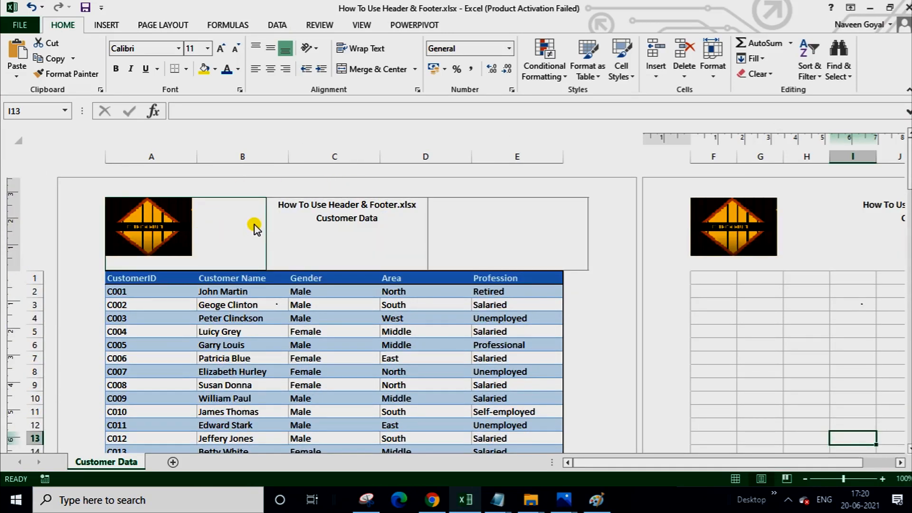
# Delete the picture from the left header section and the file name and sheet name elements from the center section.
pyautogui.scroll(-7, 255, 225)
pyautogui.scroll(-2, 257, 225)
pyautogui.scroll(7, 223, 229)
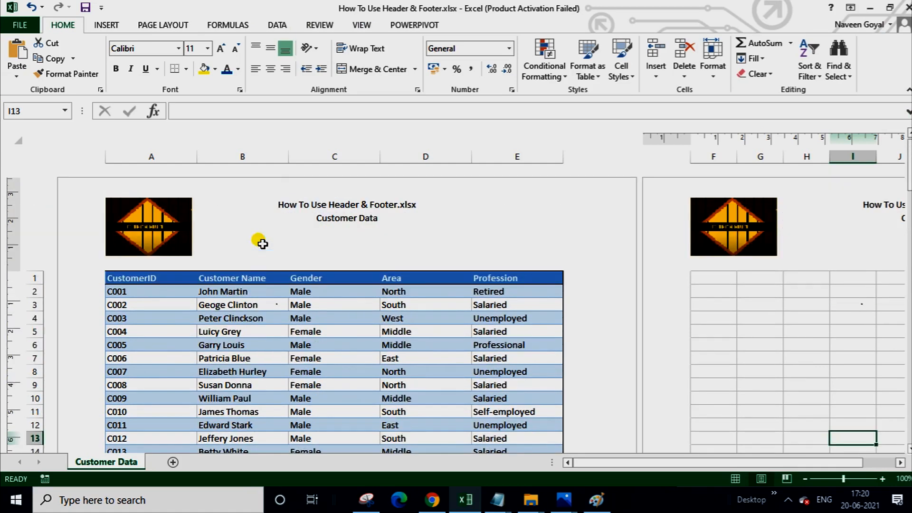
pyautogui.click(223, 230)
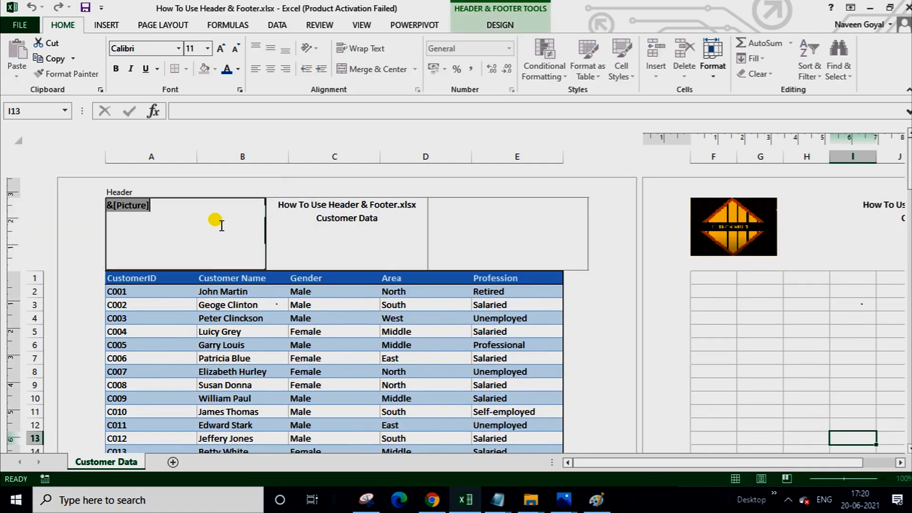
pyautogui.press('Delete')
pyautogui.click(362, 220)
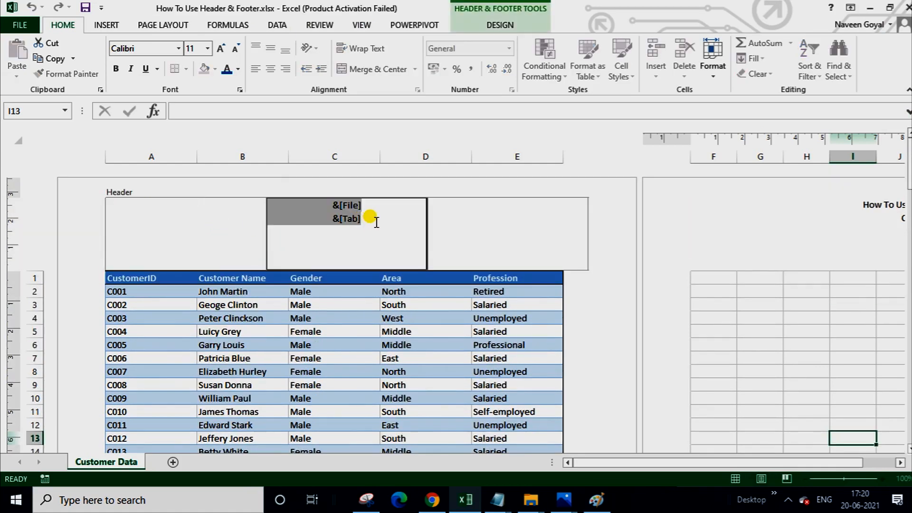
pyautogui.press('Delete')
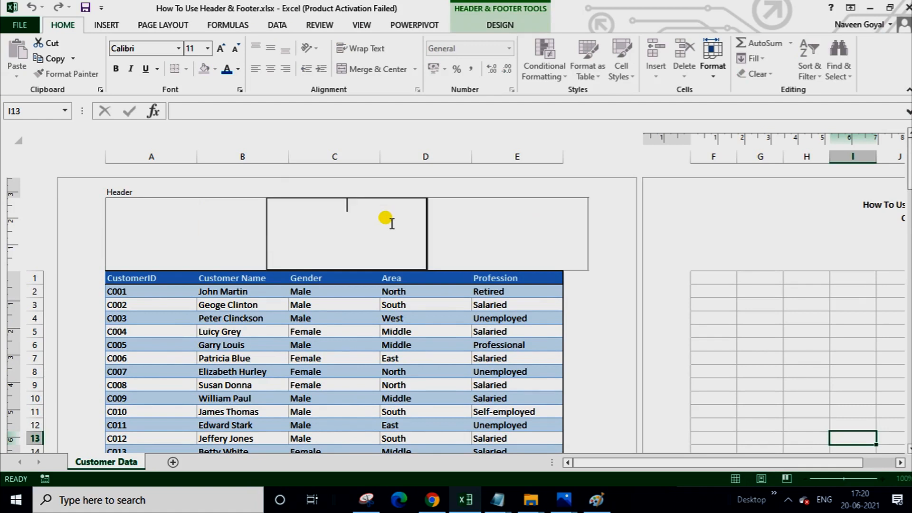
pyautogui.click(577, 320)
pyautogui.click(364, 229)
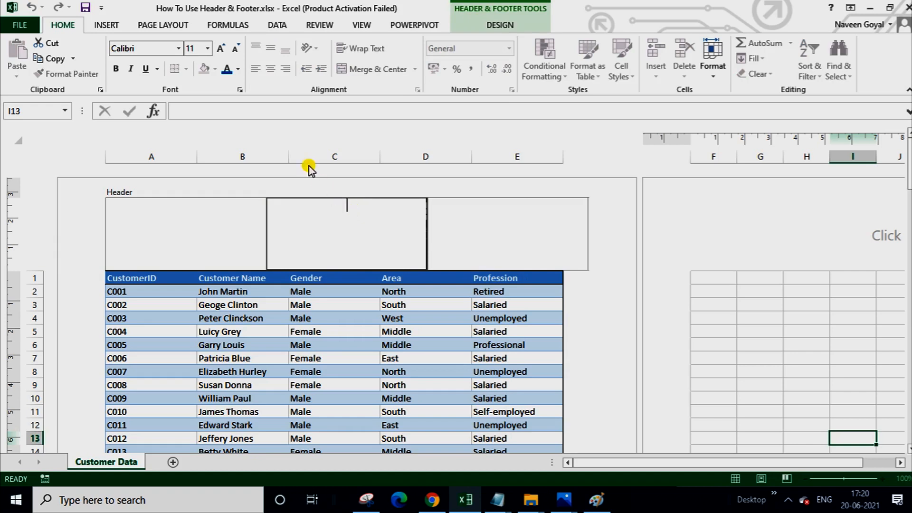
# Apply the preset header that combines "Page 1" in the center section with the workbook's file name in the right section.
pyautogui.click(499, 27)
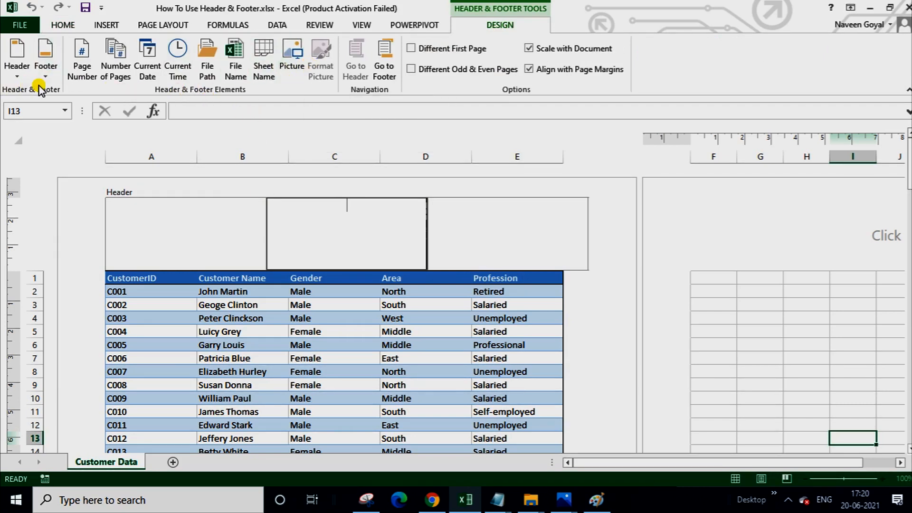
pyautogui.click(20, 77)
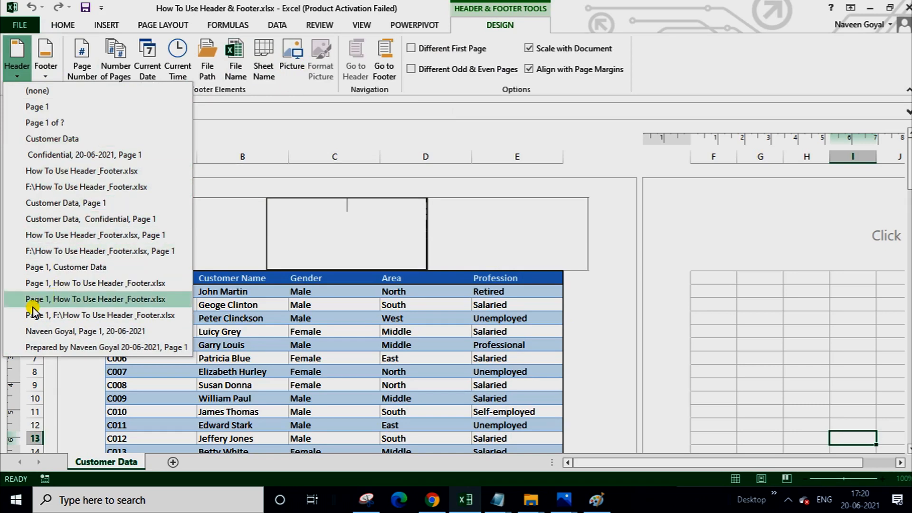
pyautogui.click(99, 299)
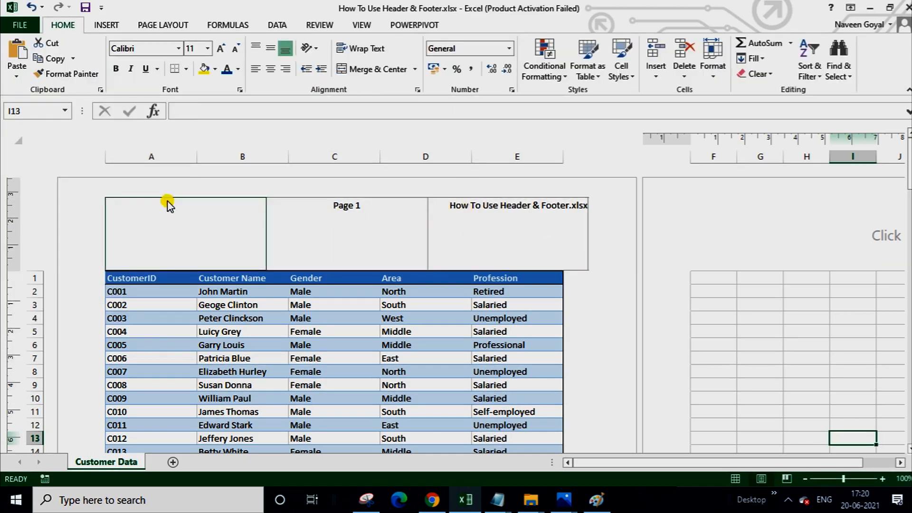
# Replace the header with the preset "Customer Data, Page 1".
pyautogui.click(16, 75)
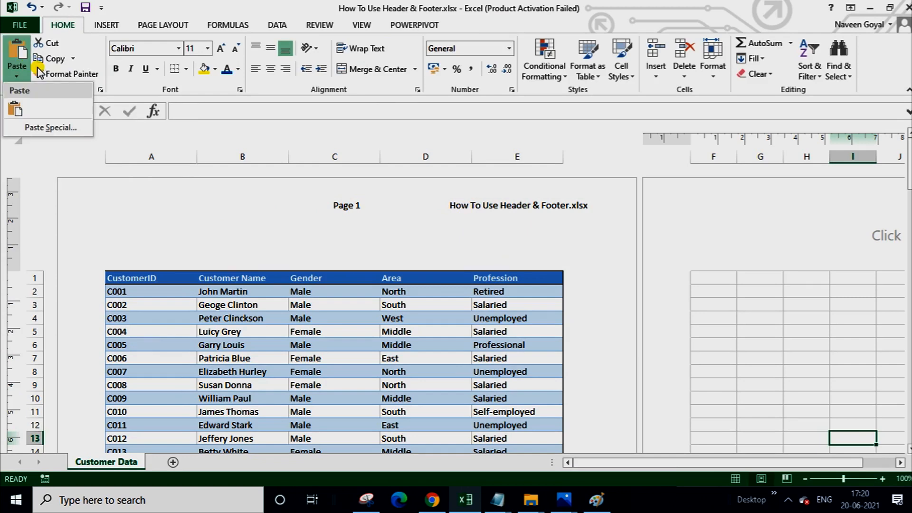
pyautogui.click(459, 175)
pyautogui.click(474, 226)
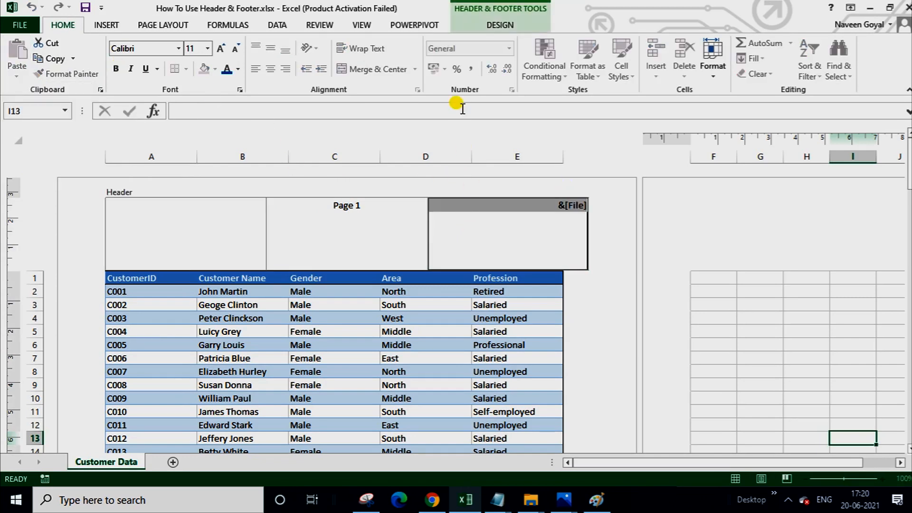
pyautogui.click(486, 28)
pyautogui.click(19, 76)
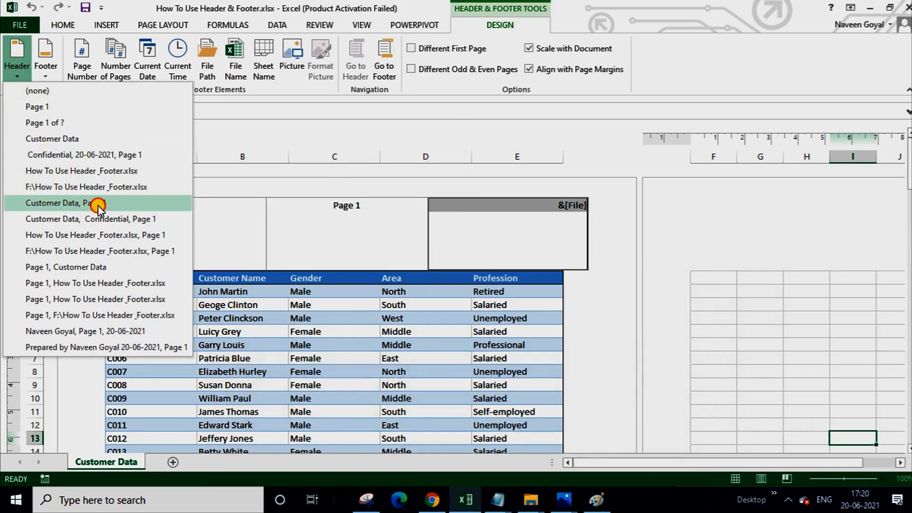
pyautogui.click(98, 206)
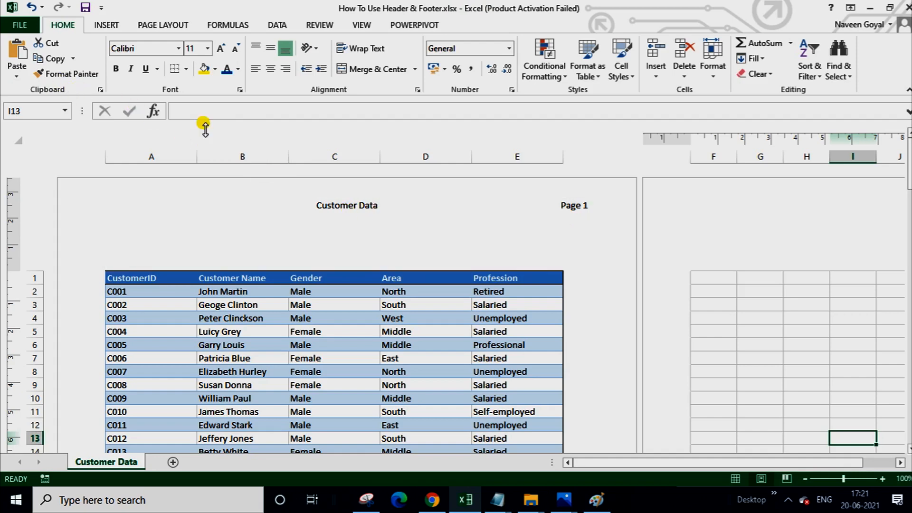
pyautogui.click(354, 223)
pyautogui.click(492, 21)
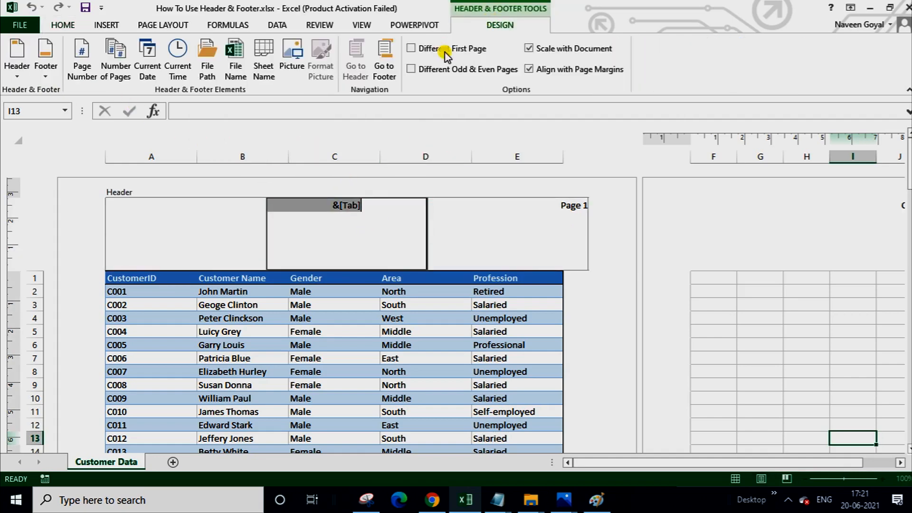
pyautogui.click(17, 59)
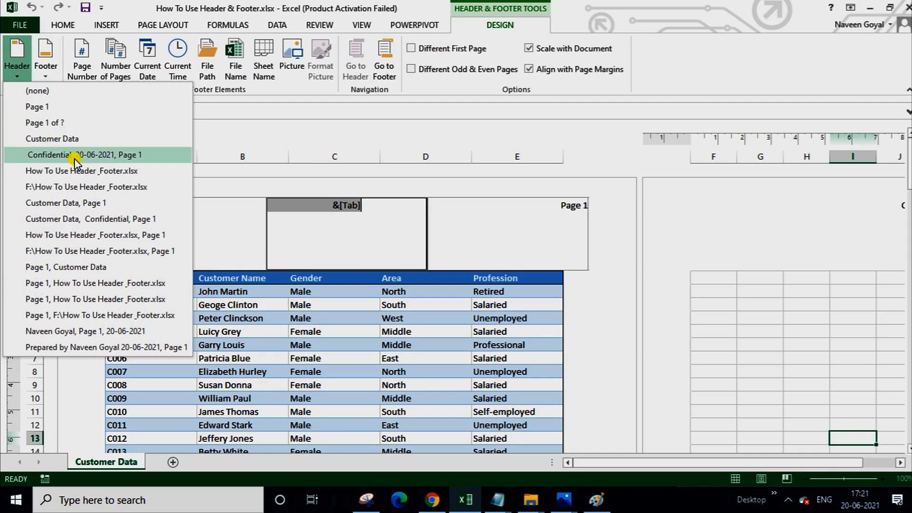
pyautogui.click(423, 228)
pyautogui.click(423, 227)
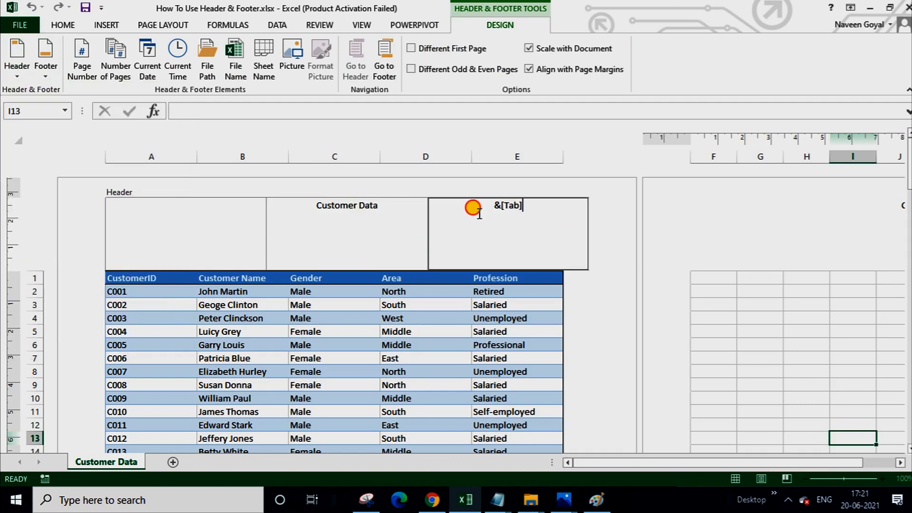
pyautogui.click(459, 218)
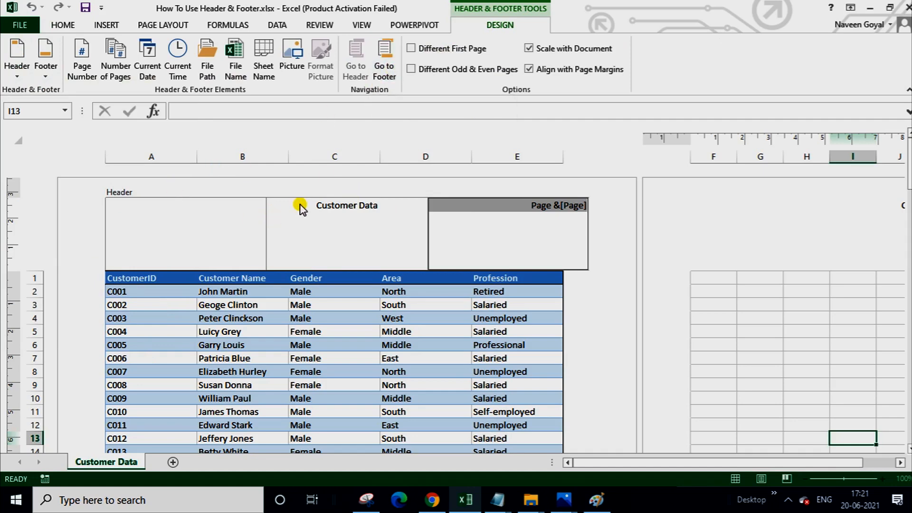
# Switch to the page footer, apply the preset "Page 1 of ?", and check the page numbering on the following pages.
pyautogui.click(383, 70)
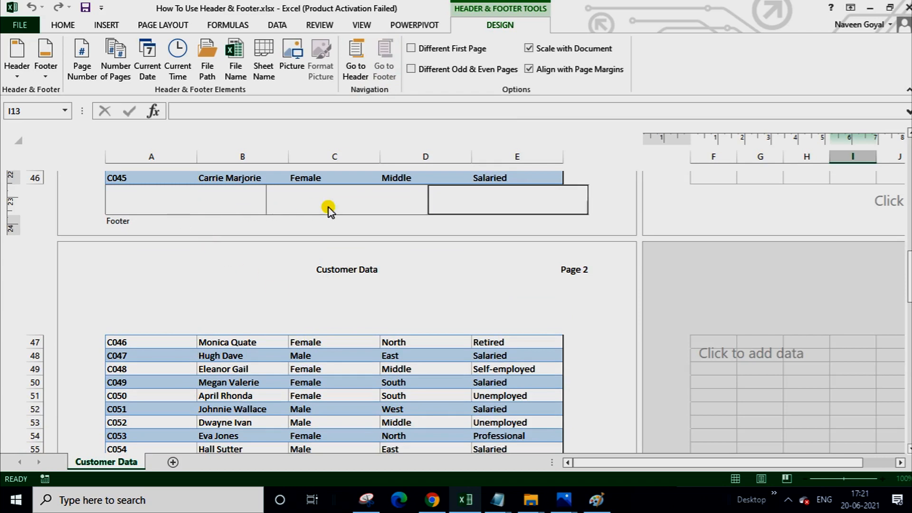
pyautogui.click(175, 192)
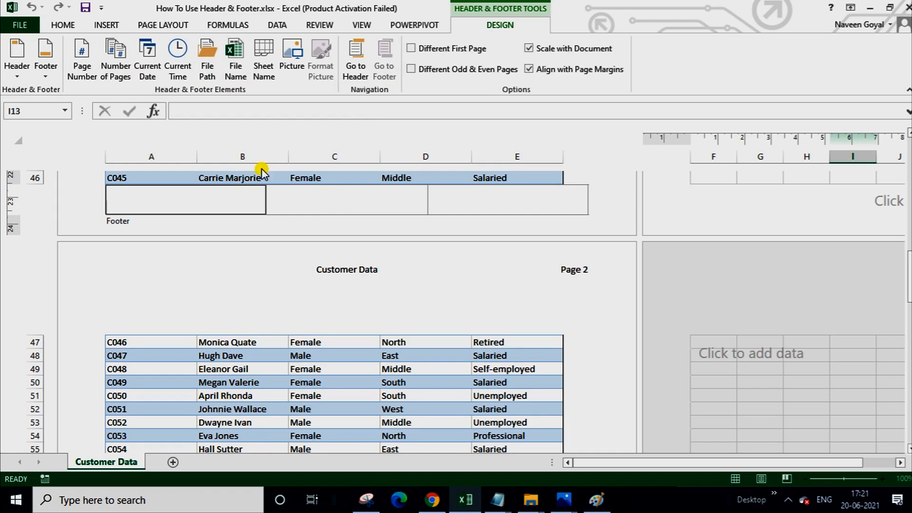
pyautogui.click(47, 71)
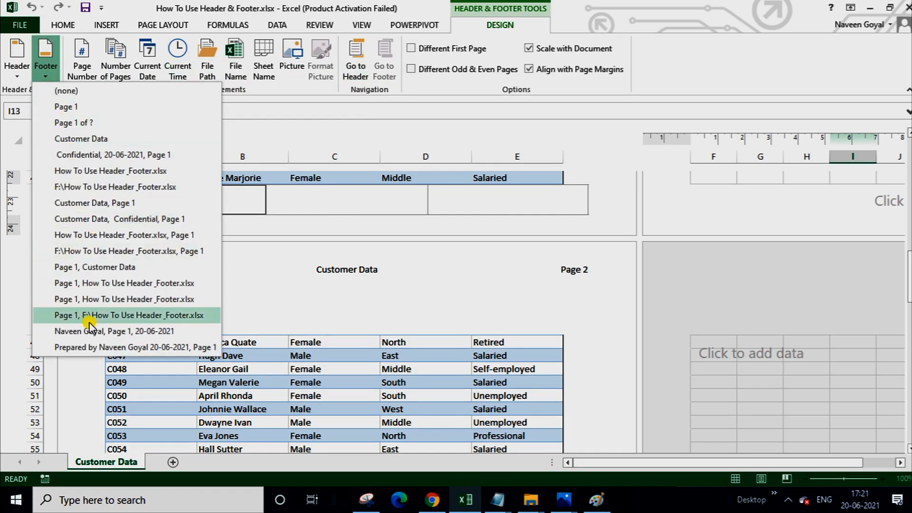
pyautogui.click(73, 127)
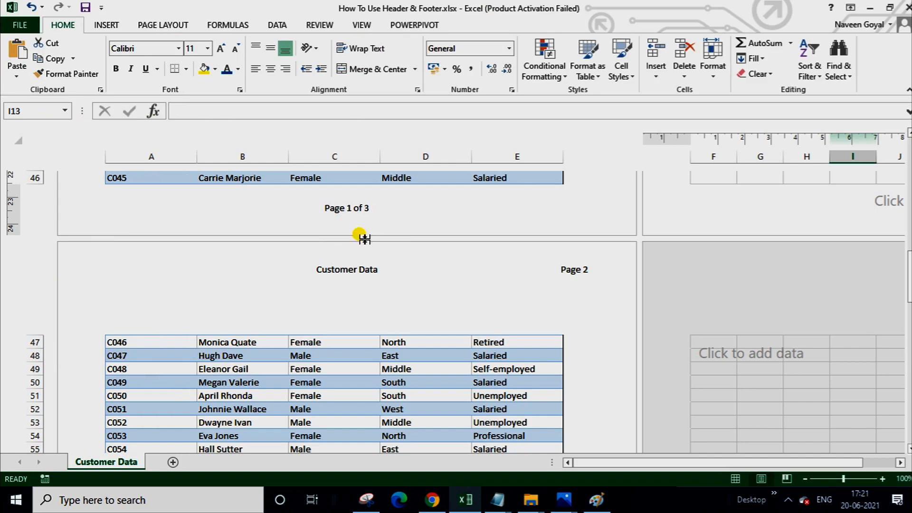
pyautogui.scroll(-15, 368, 235)
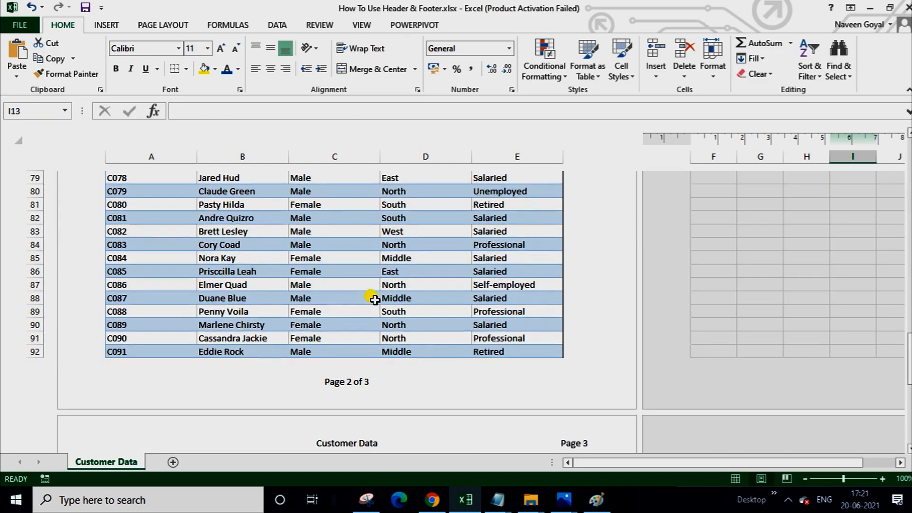
pyautogui.scroll(20, 404, 311)
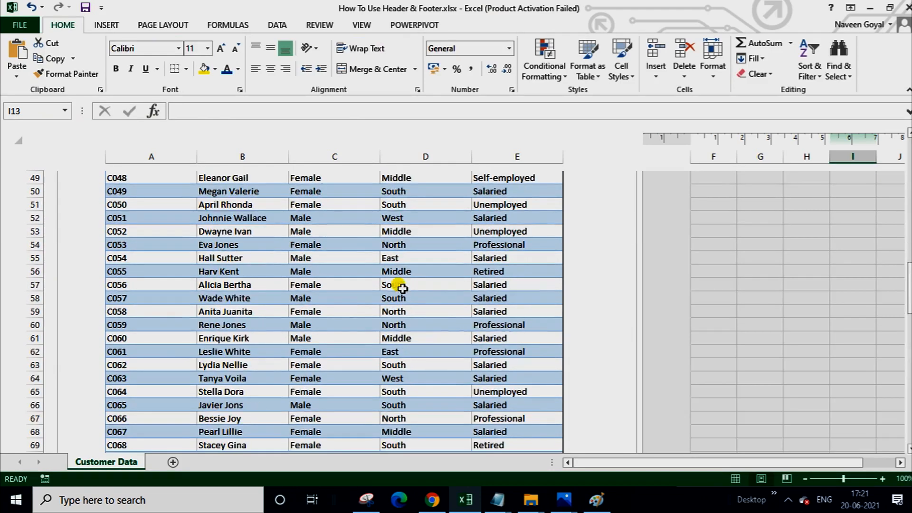
pyautogui.scroll(8, 404, 308)
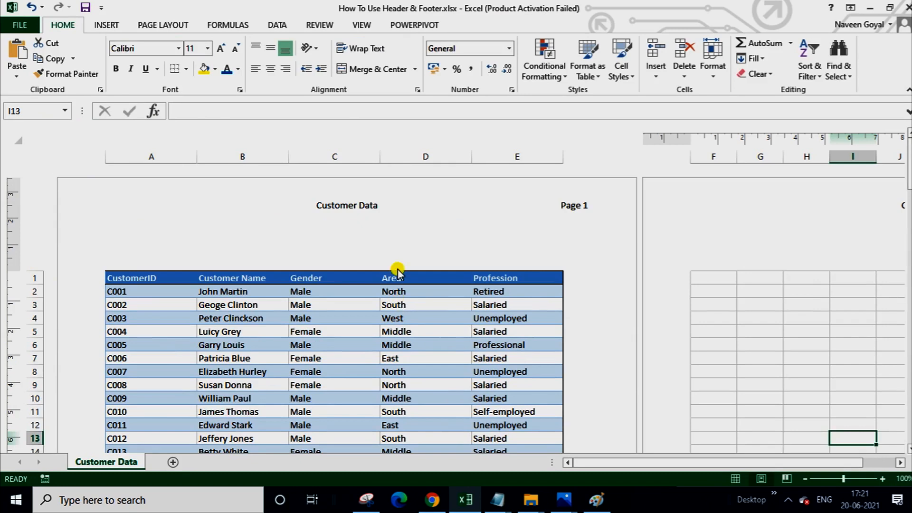
# Delete the sheet name element from the center header section and the page number text from the right one.
pyautogui.click(379, 204)
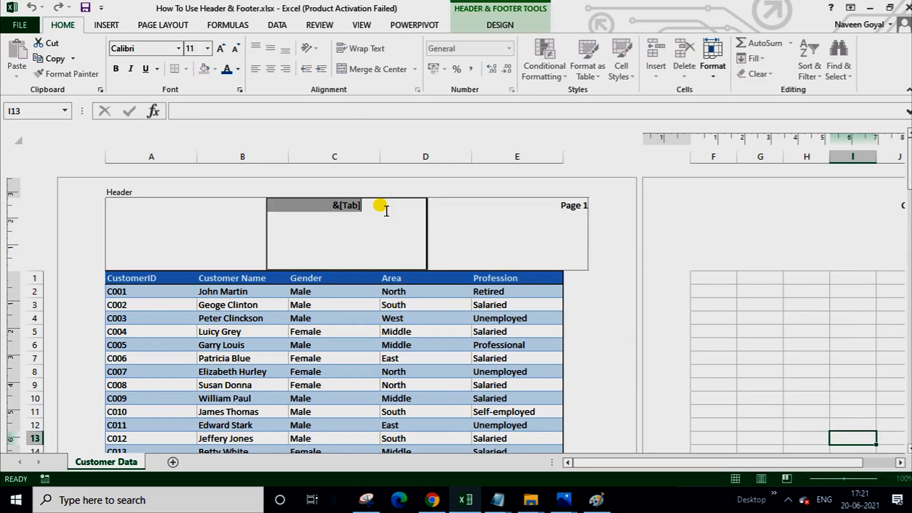
pyautogui.press('Delete')
pyautogui.click(535, 202)
pyautogui.click(555, 209)
pyautogui.click(610, 261)
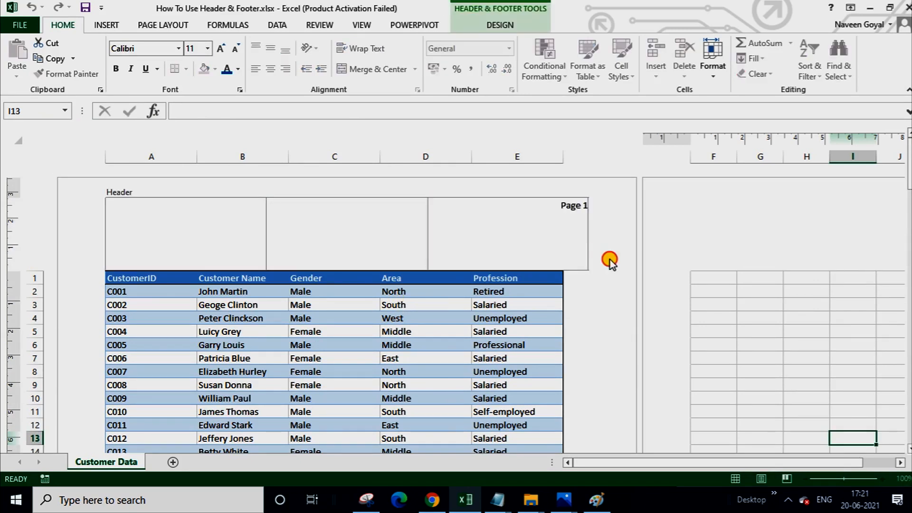
# Insert the picture file Untitled.png from the computer into the empty left header section, and check it on the following pages.
pyautogui.click(394, 228)
pyautogui.click(500, 26)
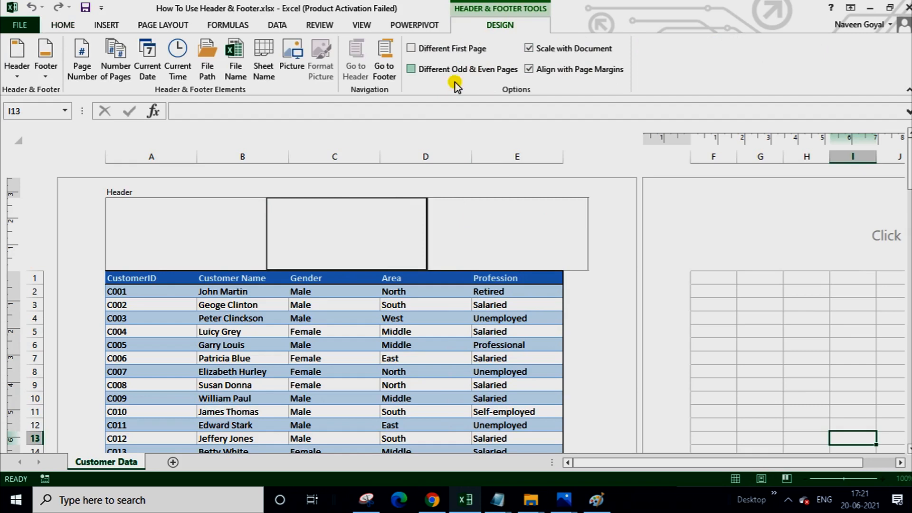
pyautogui.click(209, 221)
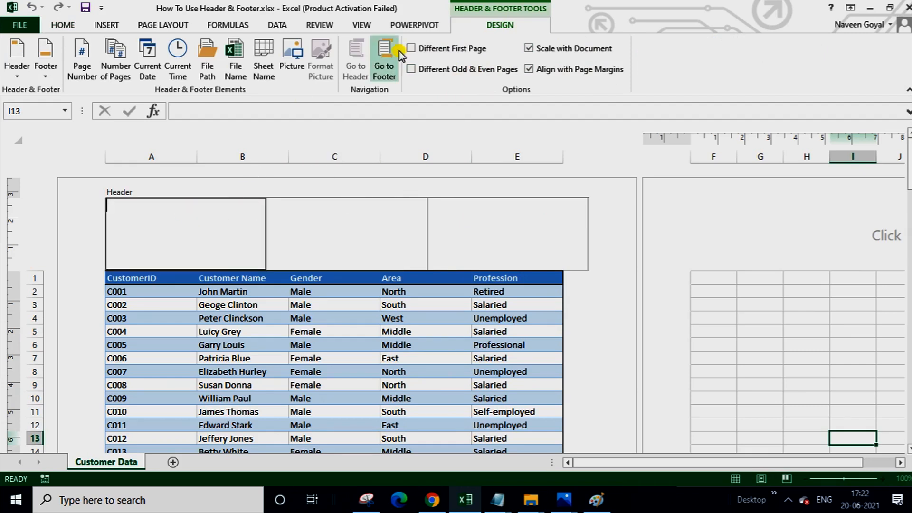
pyautogui.click(292, 56)
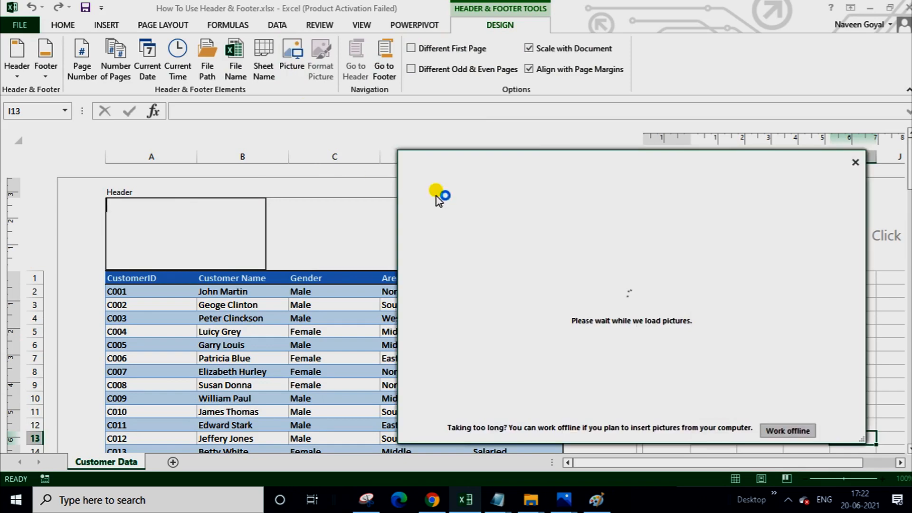
pyautogui.click(583, 230)
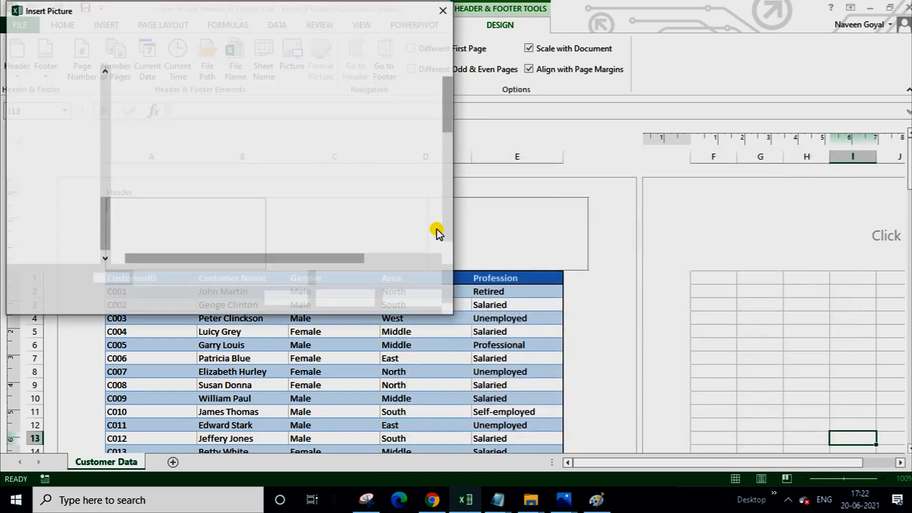
pyautogui.scroll(-8, 295, 228)
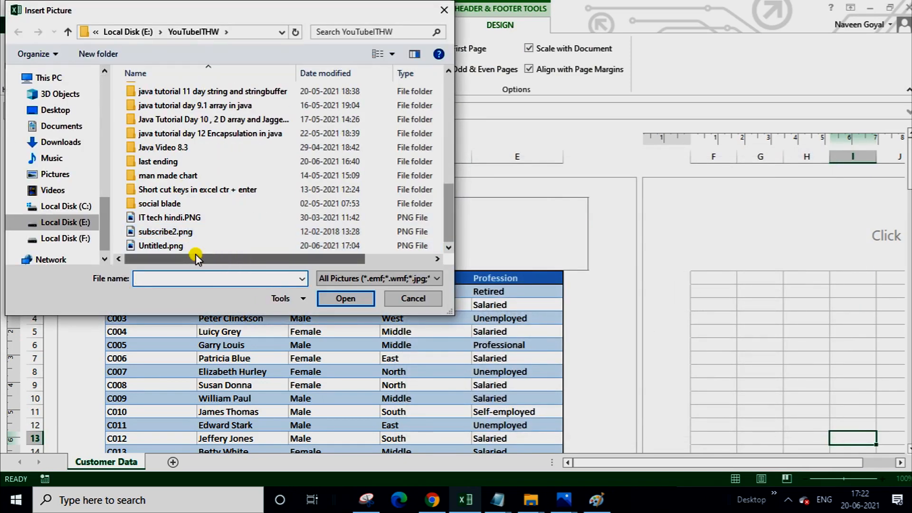
pyautogui.click(301, 252)
pyautogui.click(340, 293)
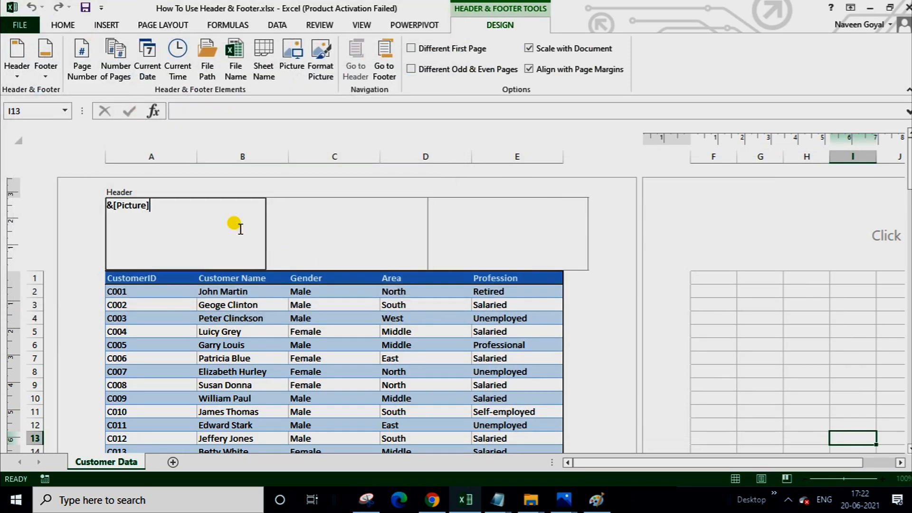
pyautogui.click(584, 301)
pyautogui.scroll(-15, 424, 265)
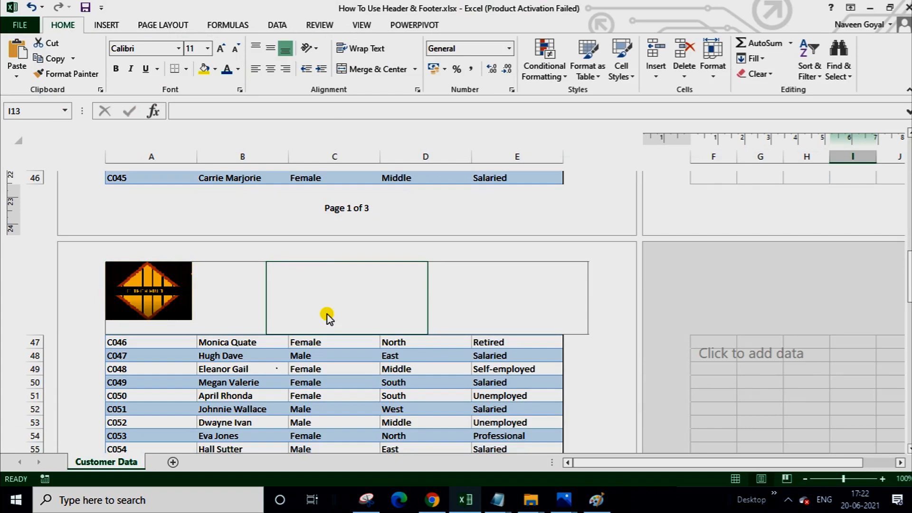
pyautogui.scroll(15, 326, 315)
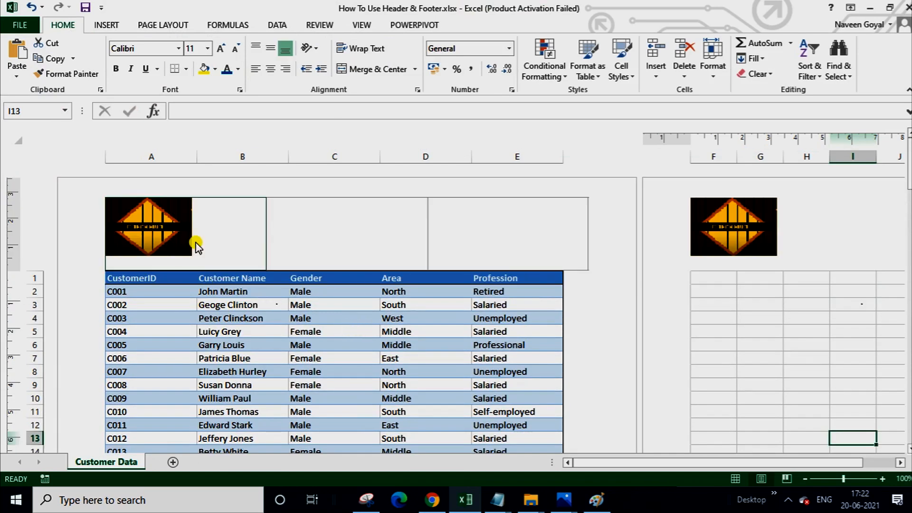
pyautogui.scroll(-15, 237, 290)
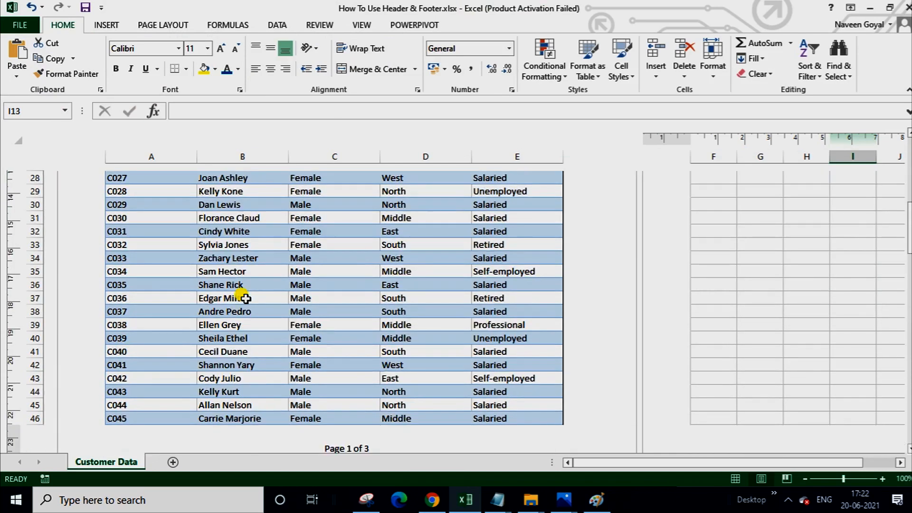
pyautogui.scroll(-15, 245, 298)
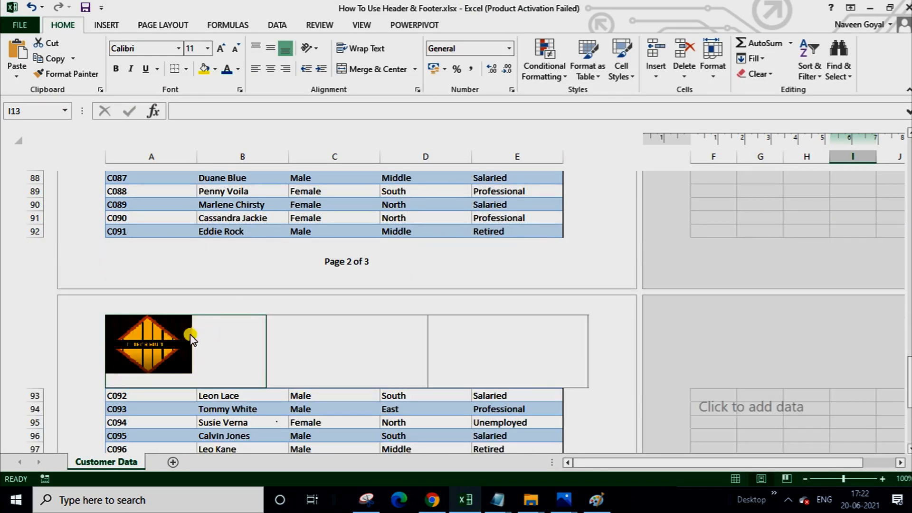
# Enable a different first page for the worksheet's header and footer.
pyautogui.scroll(15, 195, 328)
pyautogui.scroll(13, 199, 327)
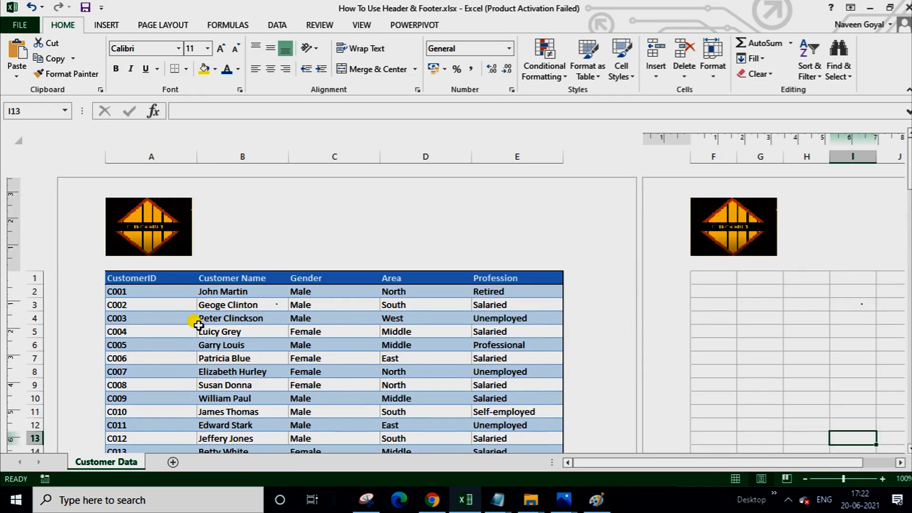
pyautogui.click(210, 235)
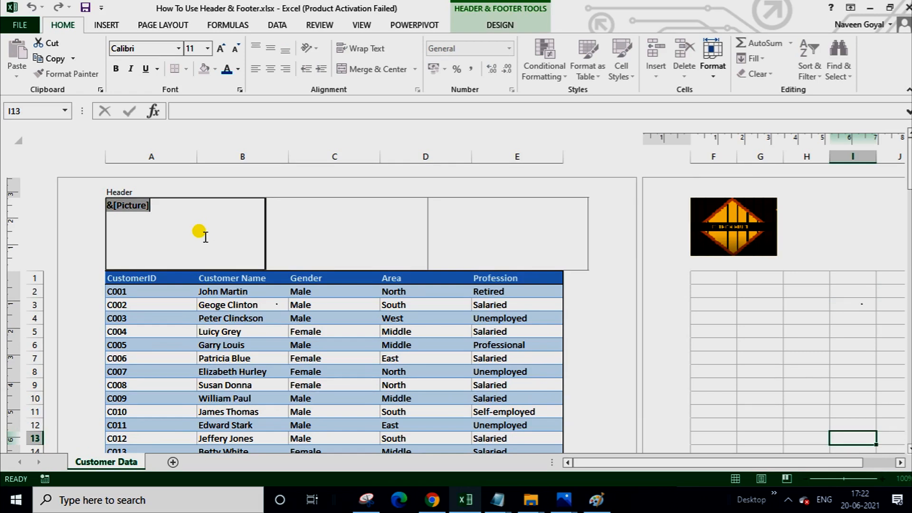
pyautogui.click(486, 22)
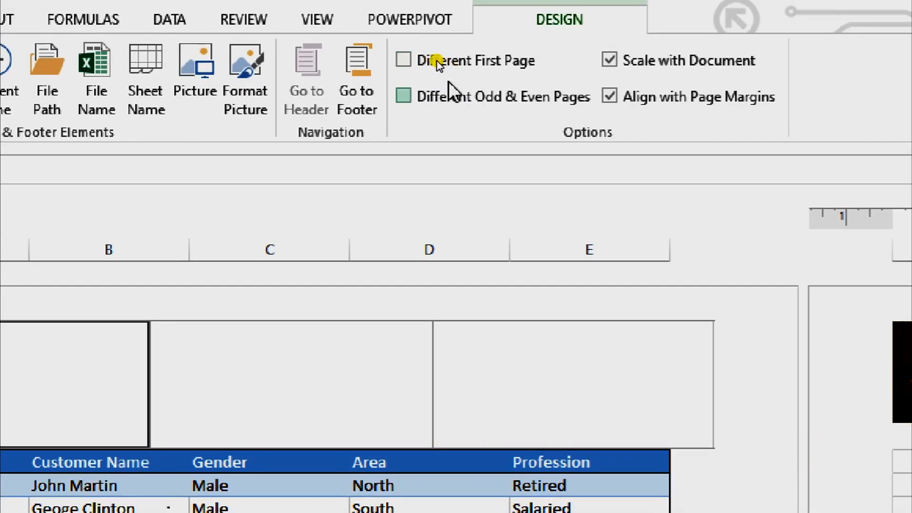
pyautogui.click(403, 60)
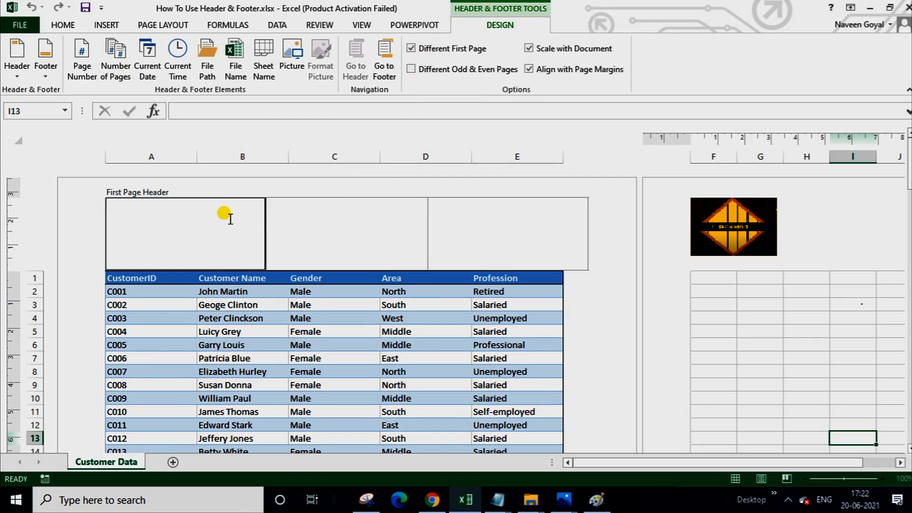
# Add the current date and current time on separate lines in the first page's left header section, and check the headers on the following pages.
pyautogui.click(149, 76)
pyautogui.click(178, 57)
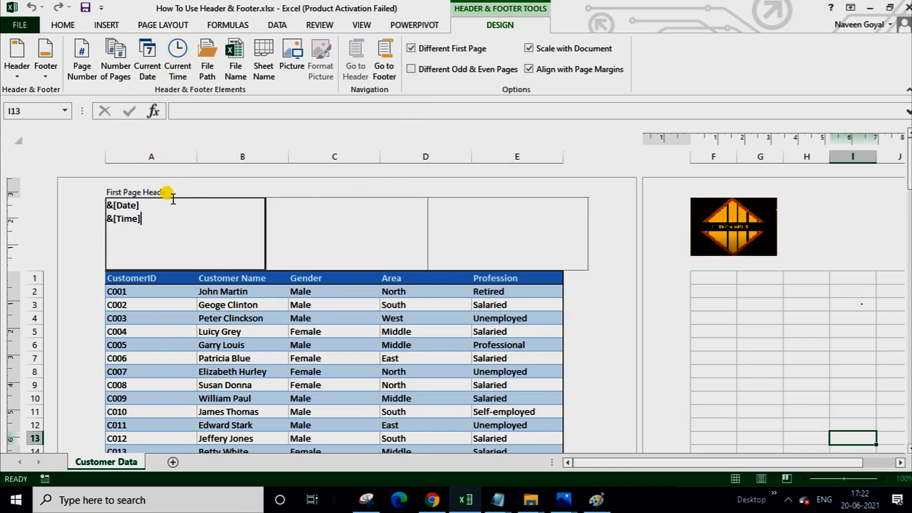
pyautogui.click(594, 329)
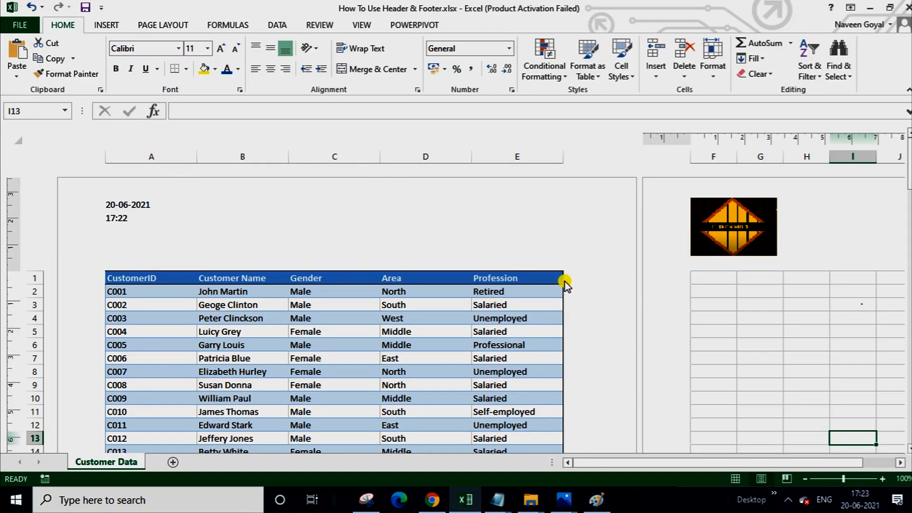
pyautogui.scroll(-12, 443, 301)
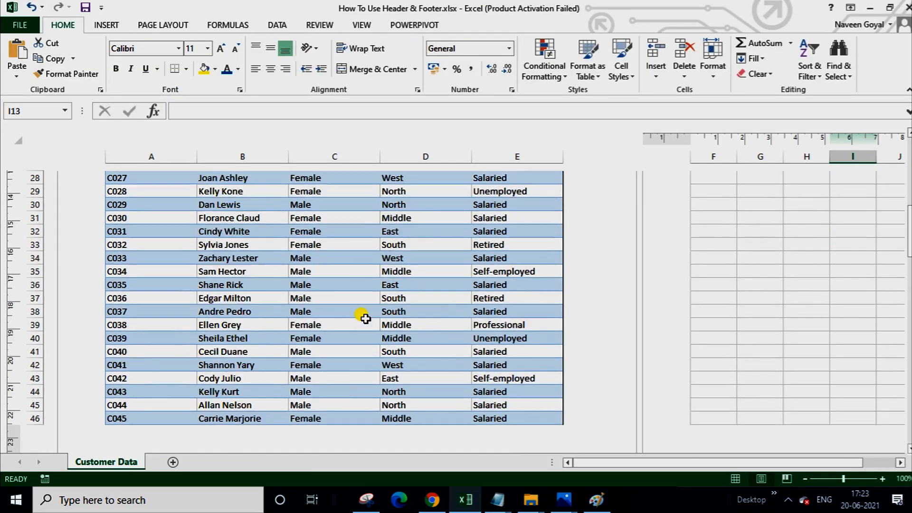
pyautogui.scroll(-13, 240, 379)
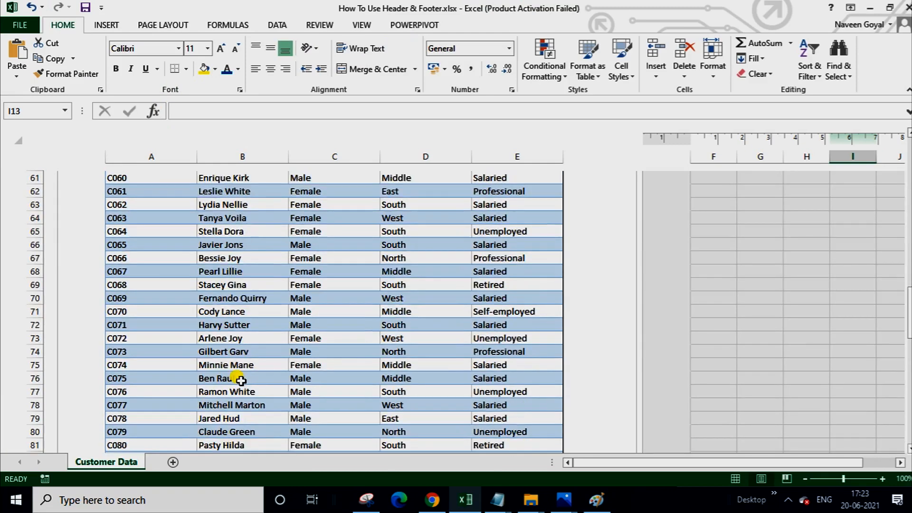
pyautogui.scroll(-4, 238, 405)
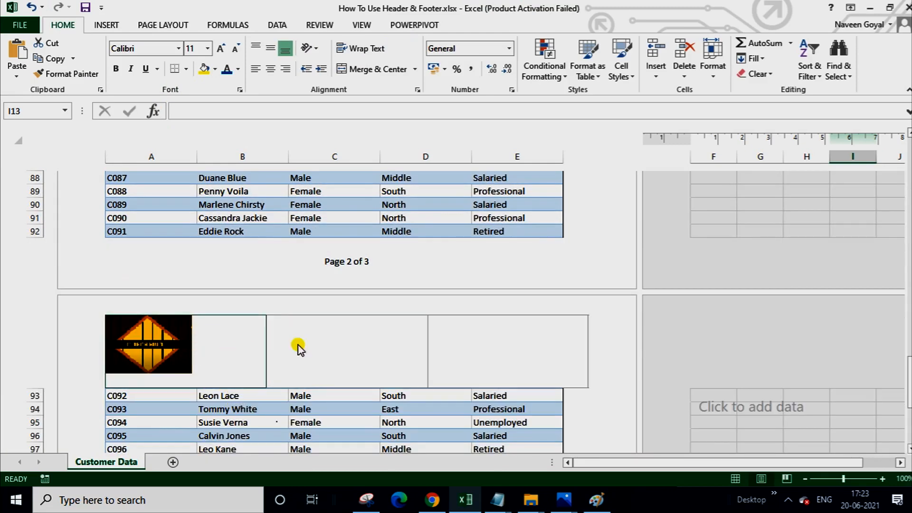
pyautogui.scroll(5, 431, 321)
pyautogui.scroll(20, 432, 321)
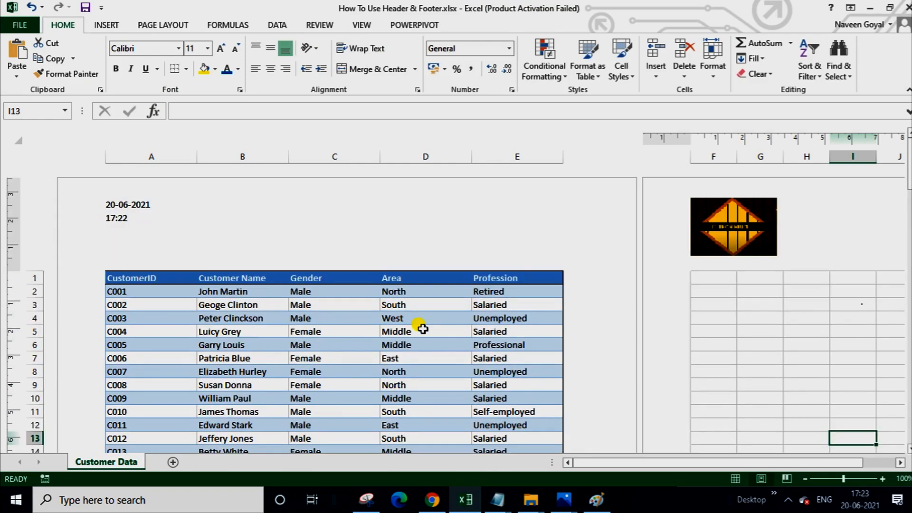
# Turn off the different first page option and check the header across the pages.
pyautogui.click(173, 218)
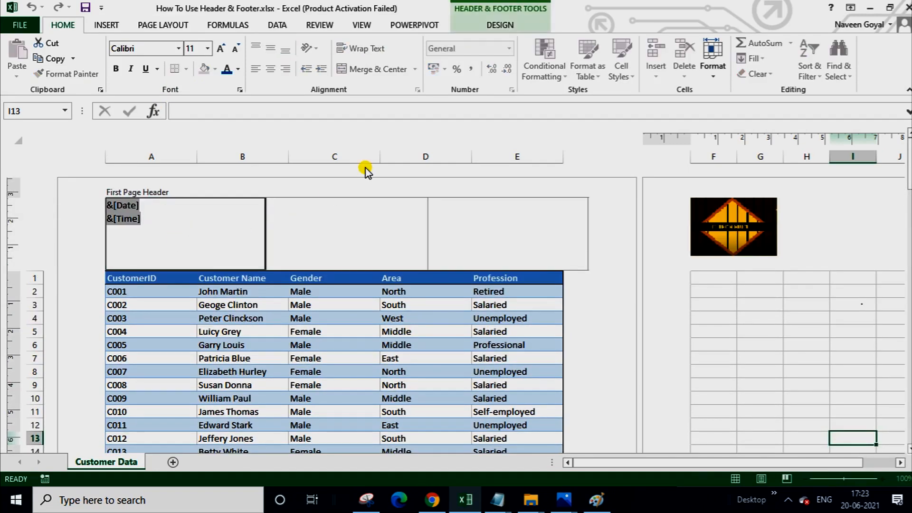
pyautogui.click(487, 29)
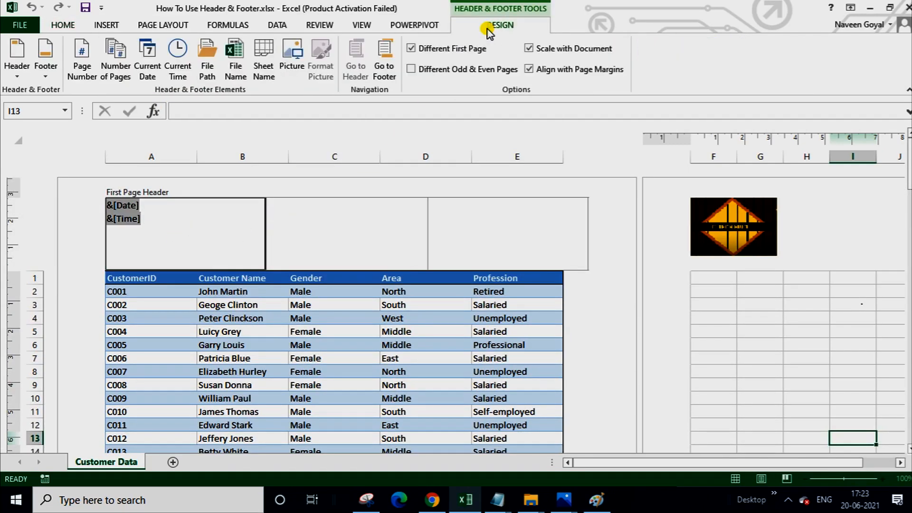
pyautogui.click(460, 48)
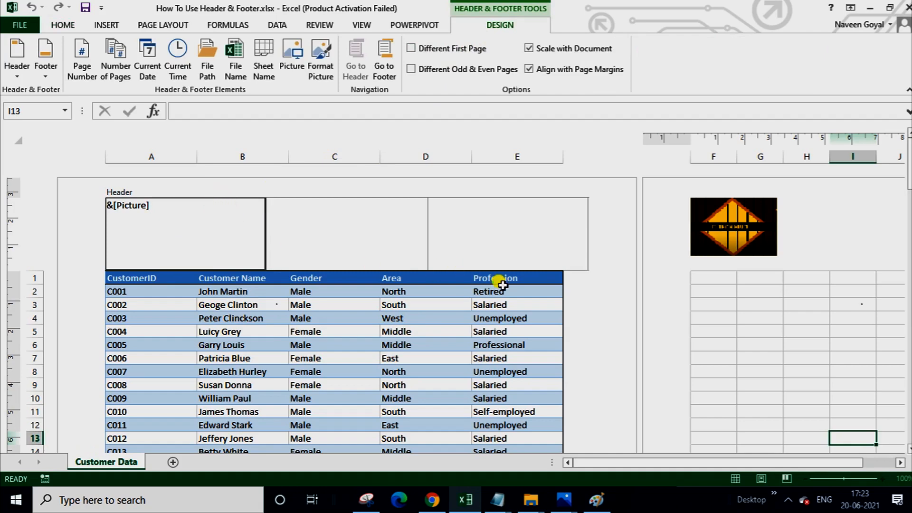
pyautogui.click(609, 318)
pyautogui.scroll(-20, 266, 260)
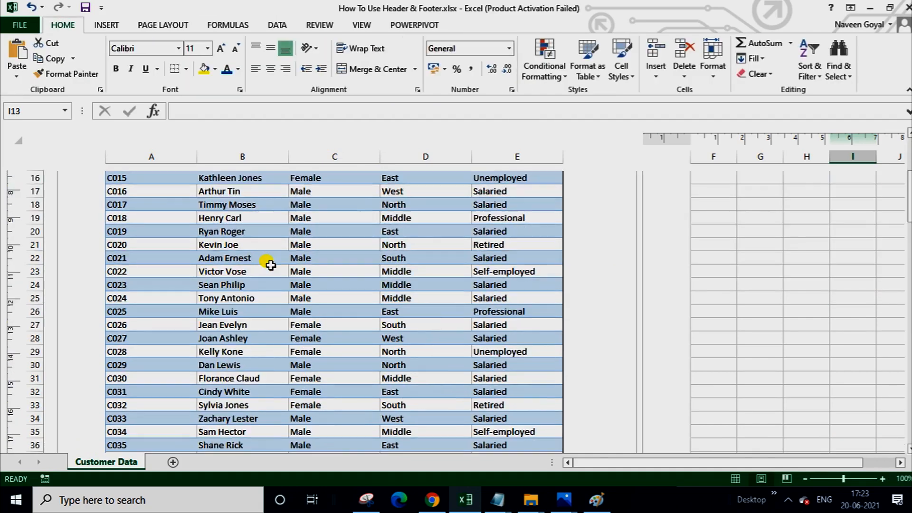
pyautogui.scroll(-3, 268, 284)
pyautogui.scroll(20, 266, 290)
pyautogui.scroll(5, 269, 297)
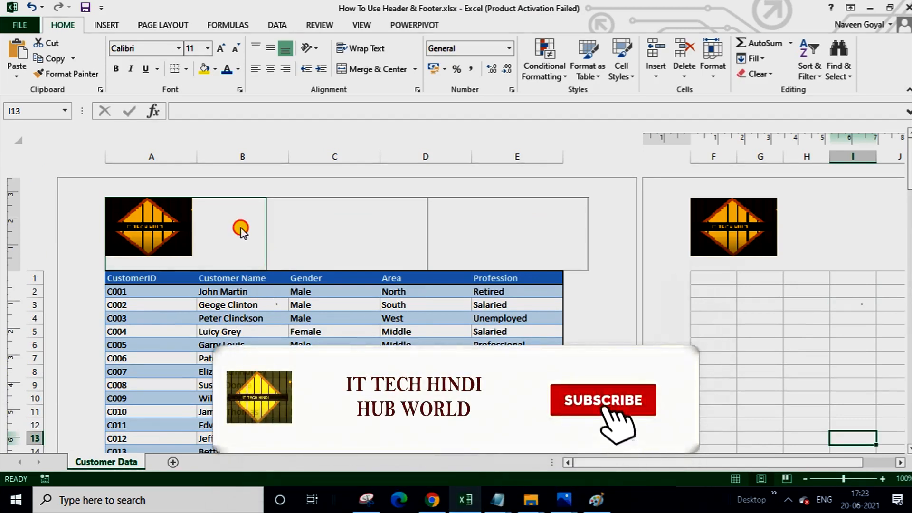
# Enable different odd and even pages for the header and footer, and compare the headers and footers on all three pages.
pyautogui.click(240, 230)
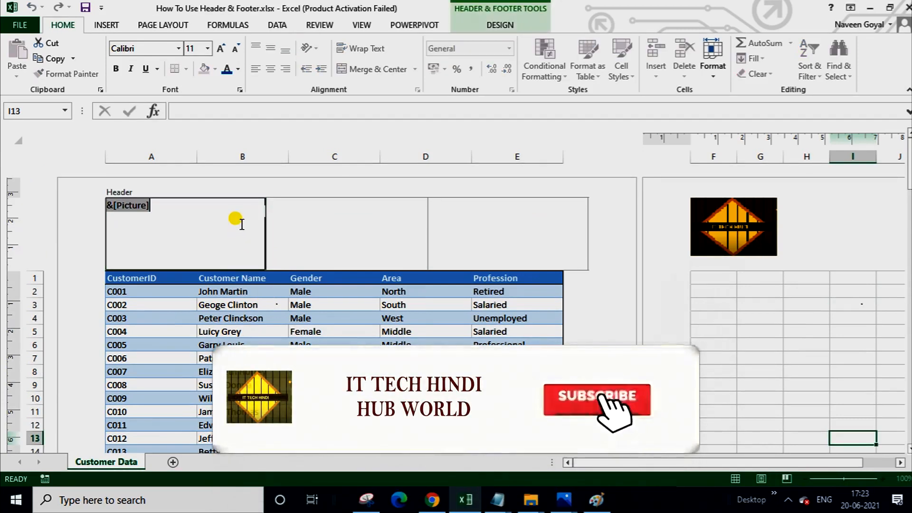
pyautogui.click(486, 28)
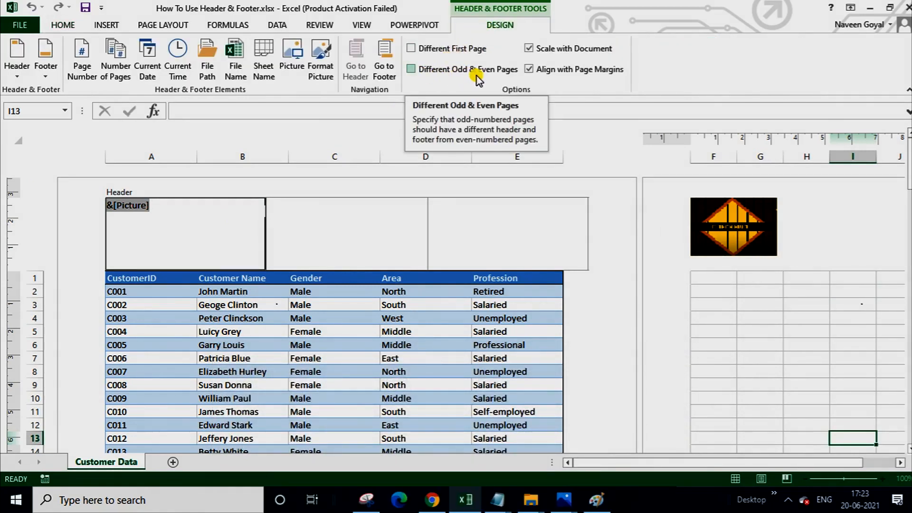
pyautogui.click(411, 69)
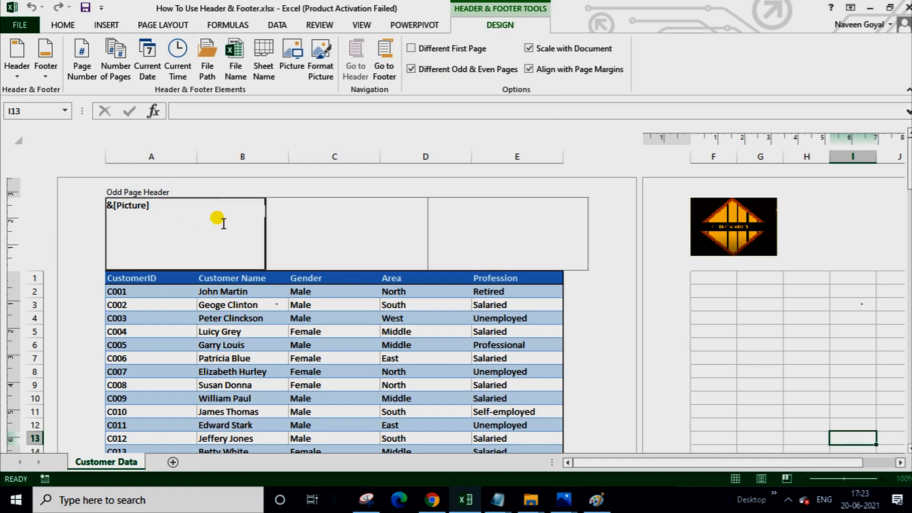
pyautogui.click(586, 300)
pyautogui.scroll(-10, 586, 300)
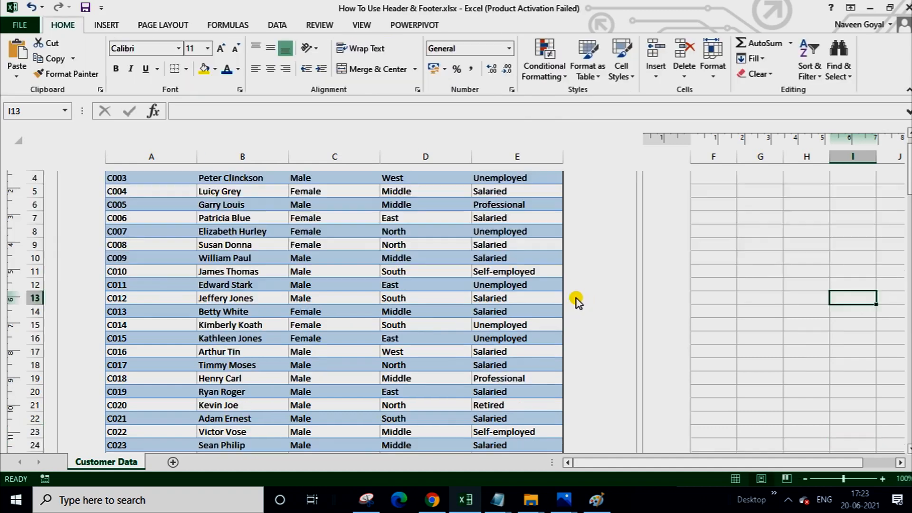
pyautogui.scroll(-6, 566, 298)
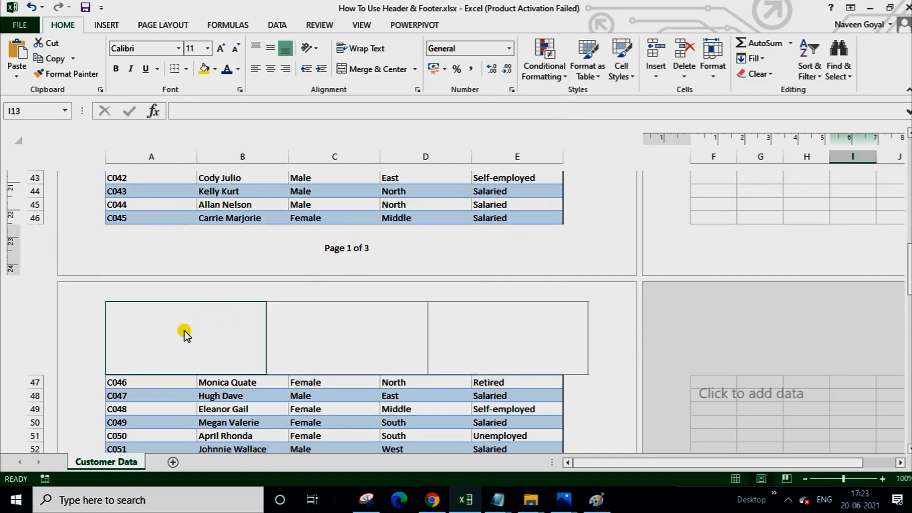
pyautogui.scroll(-13, 185, 335)
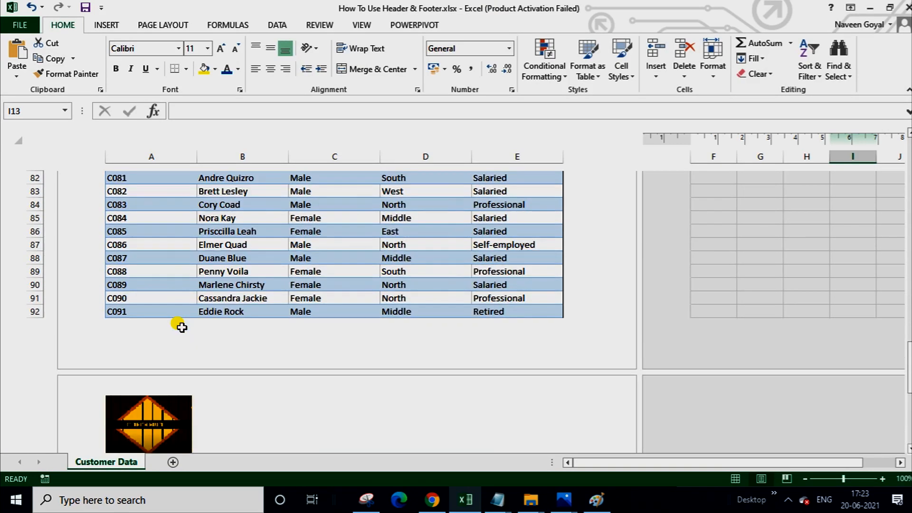
pyautogui.scroll(-2, 183, 328)
pyautogui.scroll(20, 342, 326)
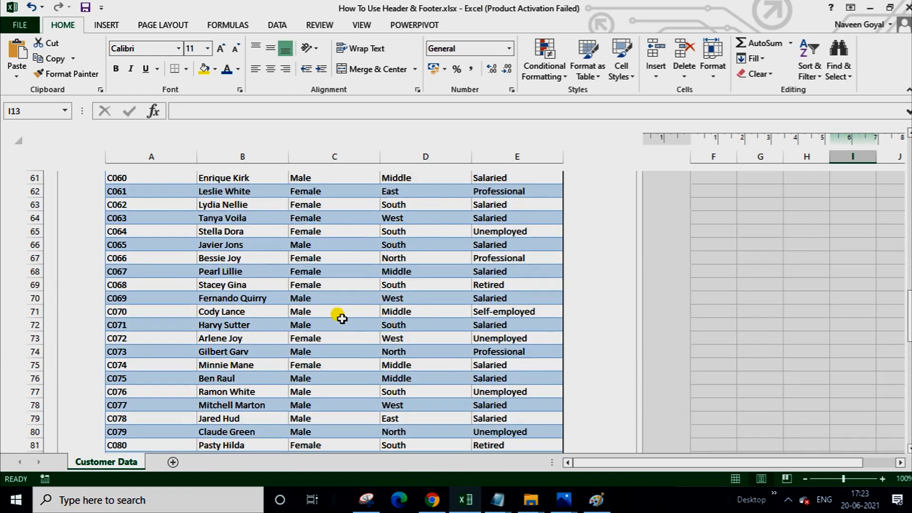
pyautogui.scroll(6, 341, 323)
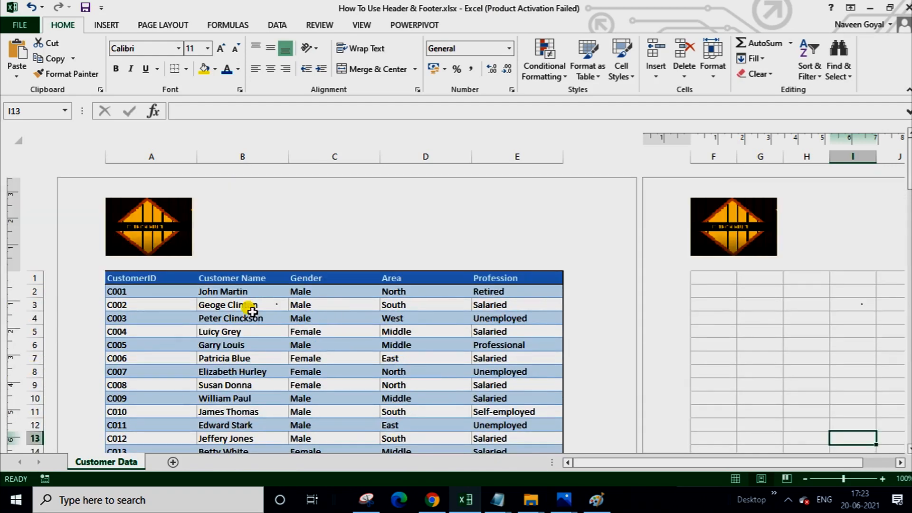
# Replace the picture in the left odd page header section with the file name and, on a second line, the sheet name.
pyautogui.click(212, 227)
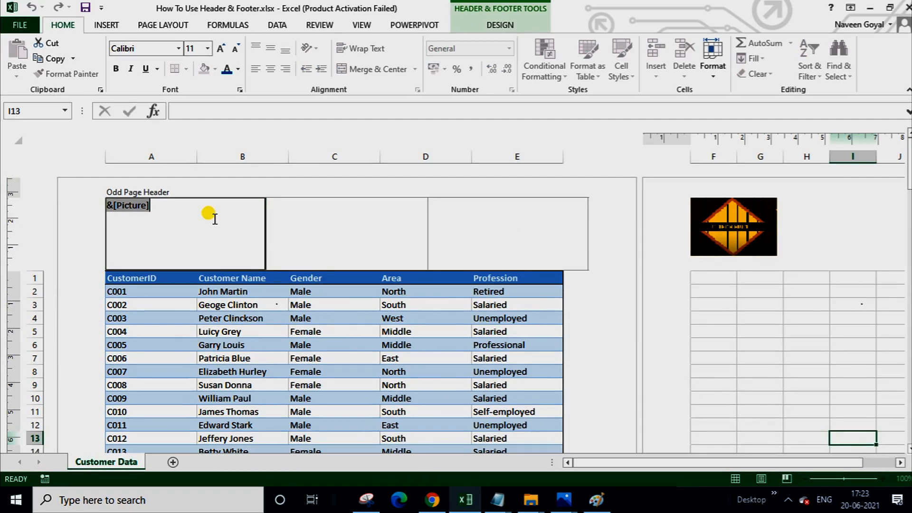
pyautogui.press('Delete')
pyautogui.click(495, 27)
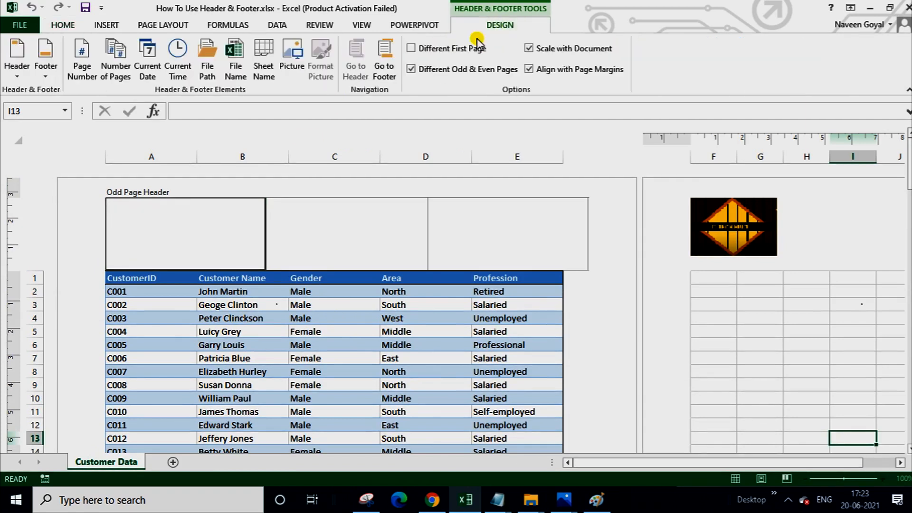
pyautogui.click(235, 65)
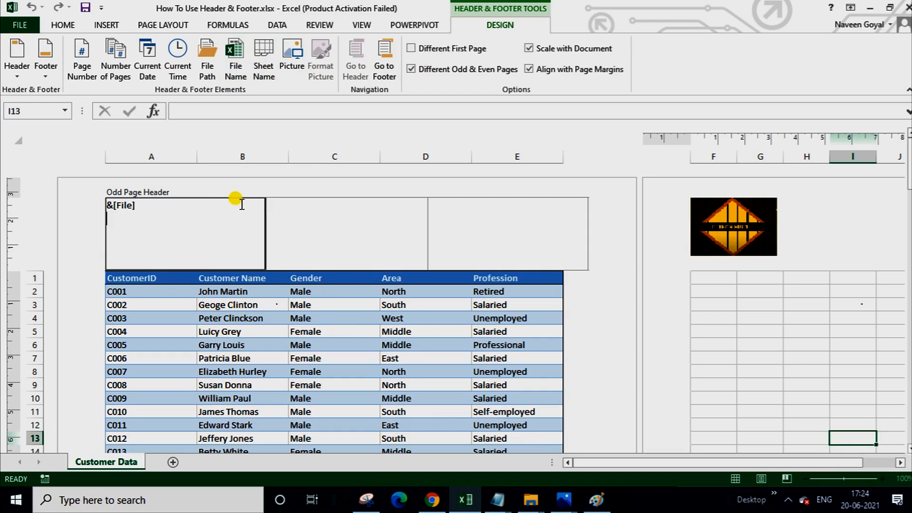
pyautogui.click(608, 293)
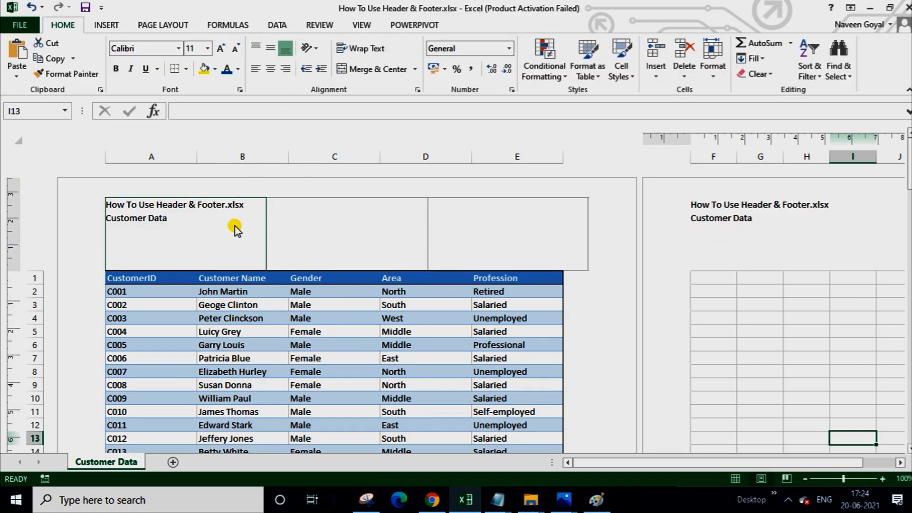
# Increase the font size of the file name and sheet name in the odd page header to 18.
pyautogui.click(186, 222)
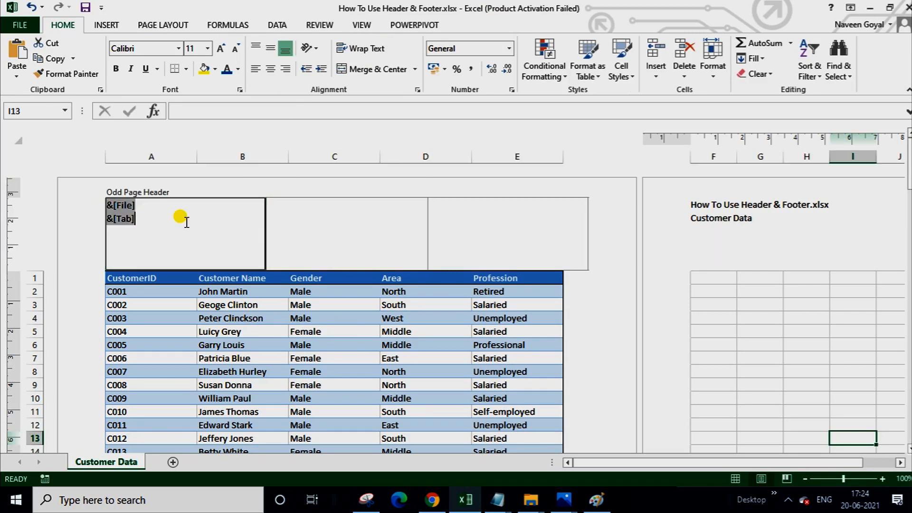
pyautogui.click(57, 25)
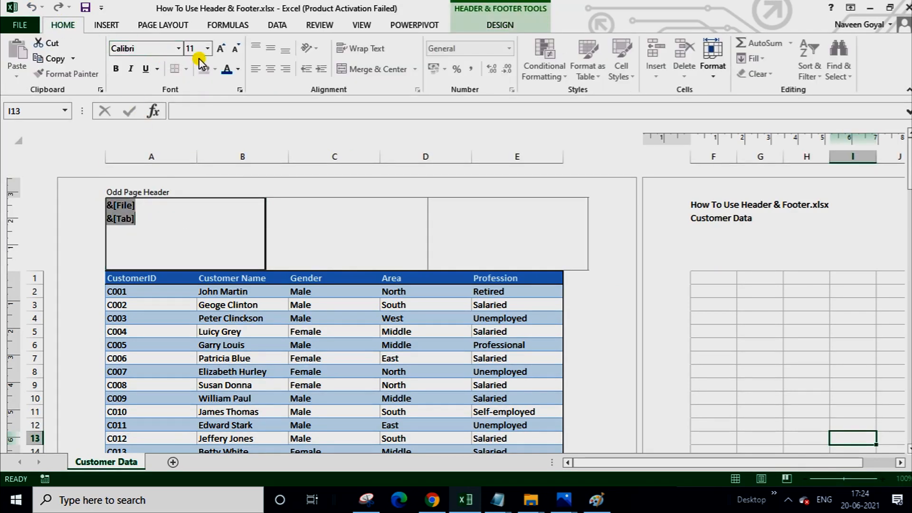
pyautogui.click(221, 48)
pyautogui.click(221, 48)
pyautogui.click(221, 48)
pyautogui.click(221, 48)
pyautogui.click(592, 335)
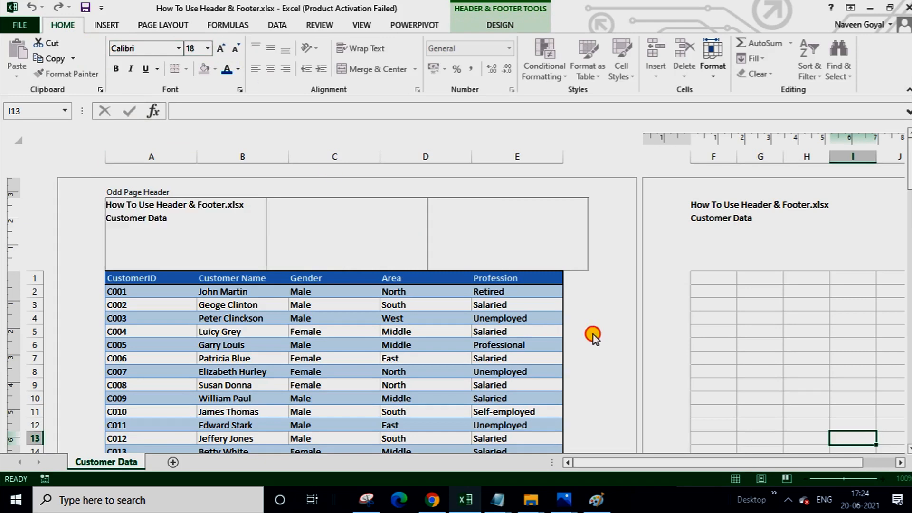
# Switch Scale with Document off and on repeatedly to compare the odd page header's text size, leaving it enabled.
pyautogui.click(247, 235)
pyautogui.click(373, 243)
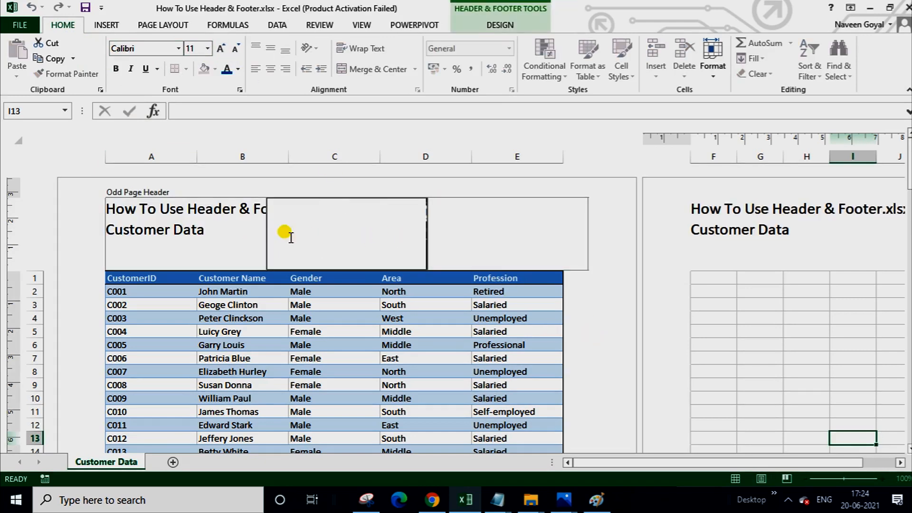
pyautogui.click(499, 24)
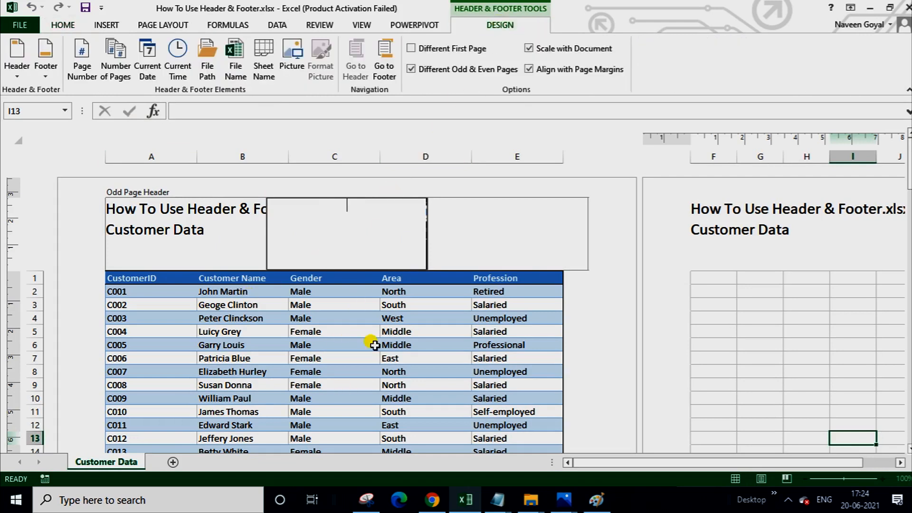
pyautogui.click(535, 49)
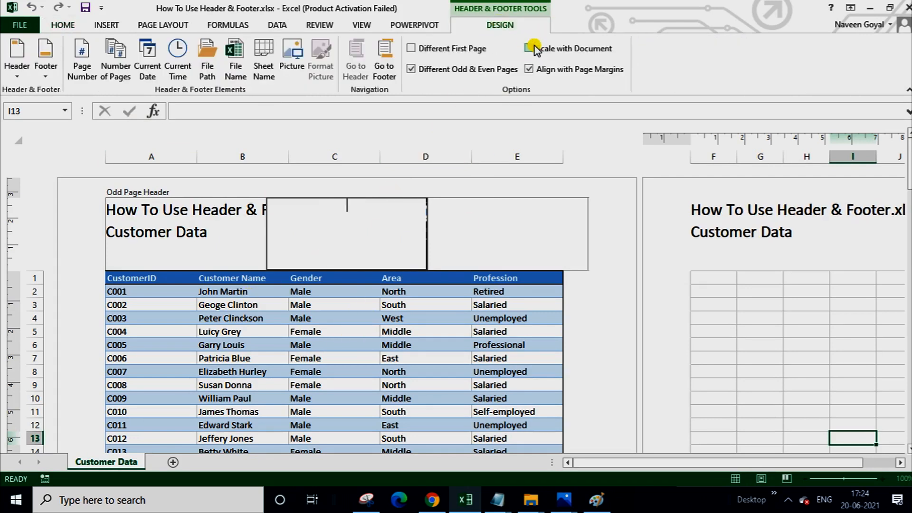
pyautogui.click(535, 48)
pyautogui.click(536, 48)
pyautogui.click(536, 49)
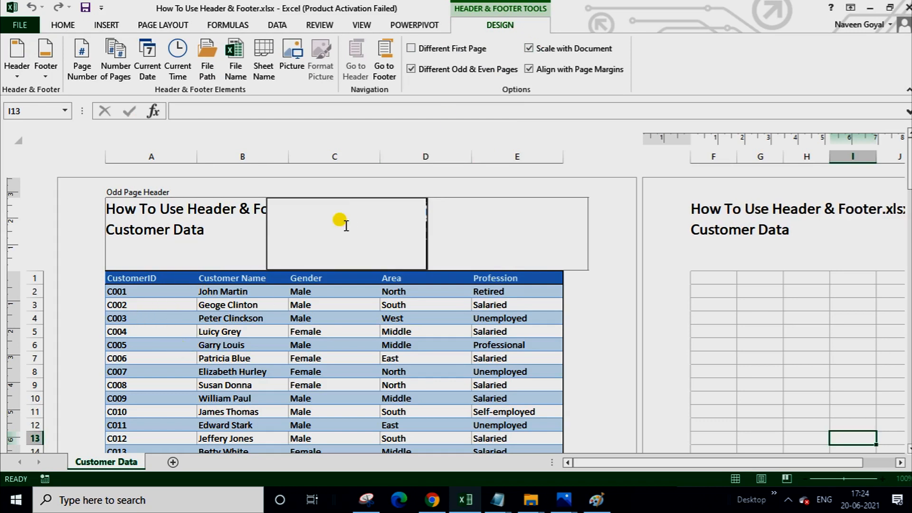
pyautogui.click(531, 48)
pyautogui.click(531, 49)
pyautogui.click(528, 50)
pyautogui.click(590, 311)
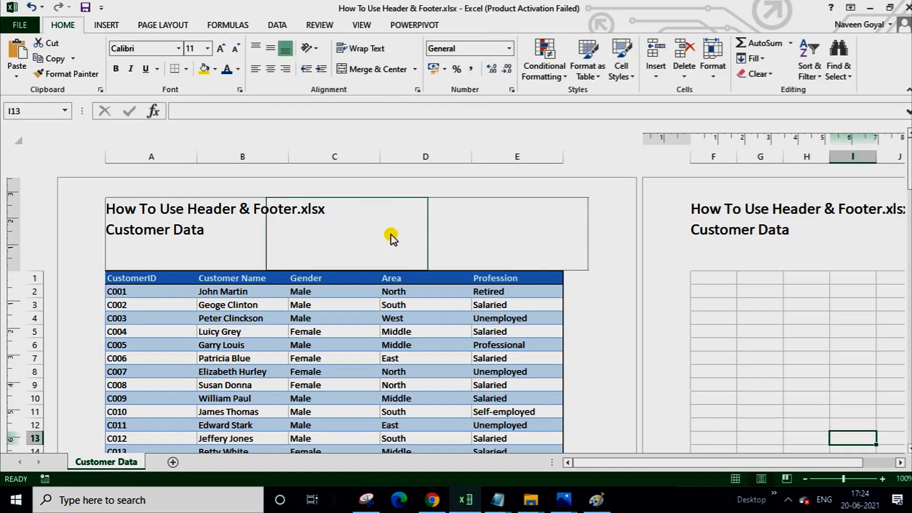
# Switch Align with Page Margins off and back on for the odd page header.
pyautogui.click(378, 238)
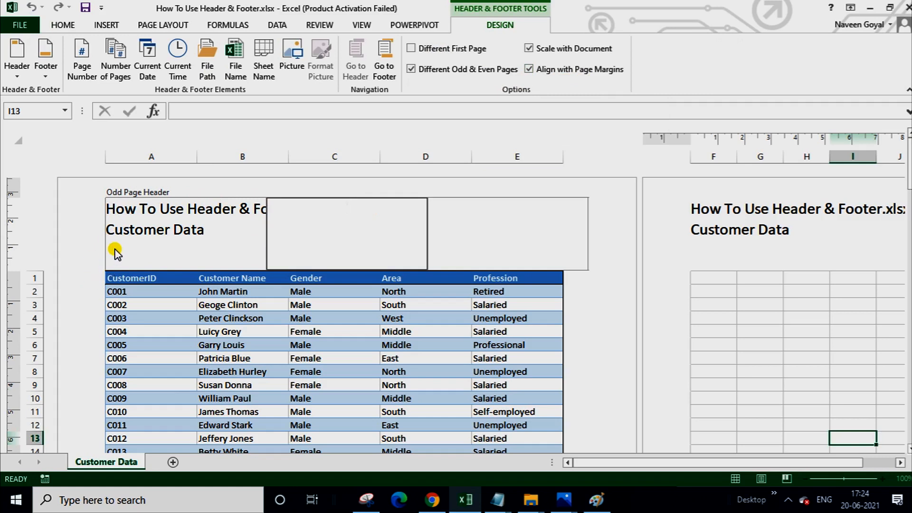
pyautogui.click(529, 72)
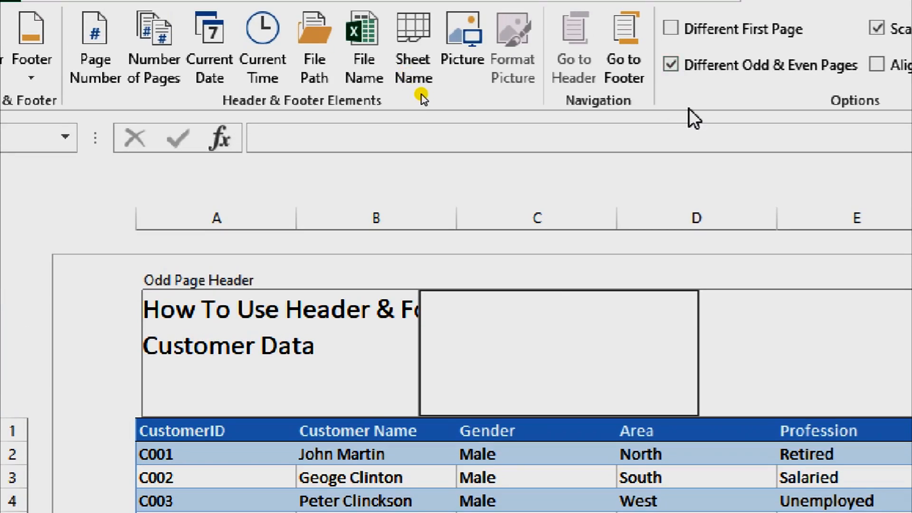
pyautogui.click(873, 65)
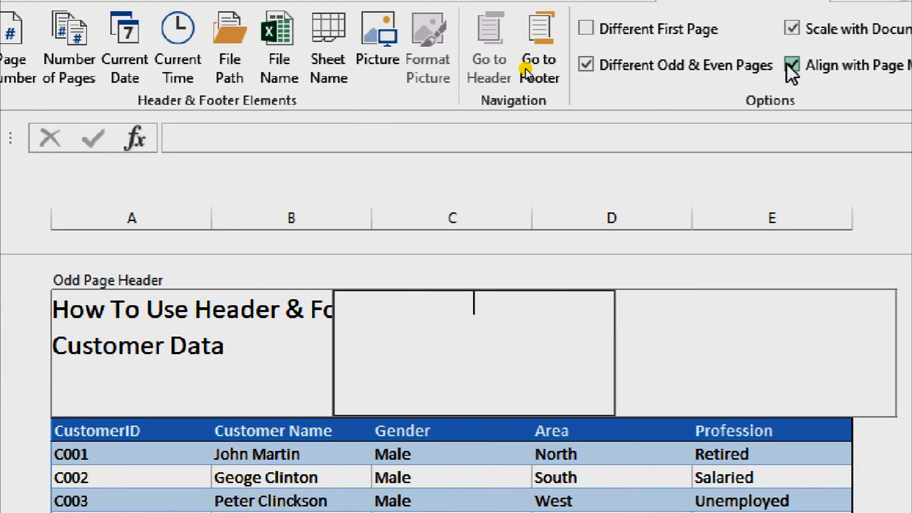